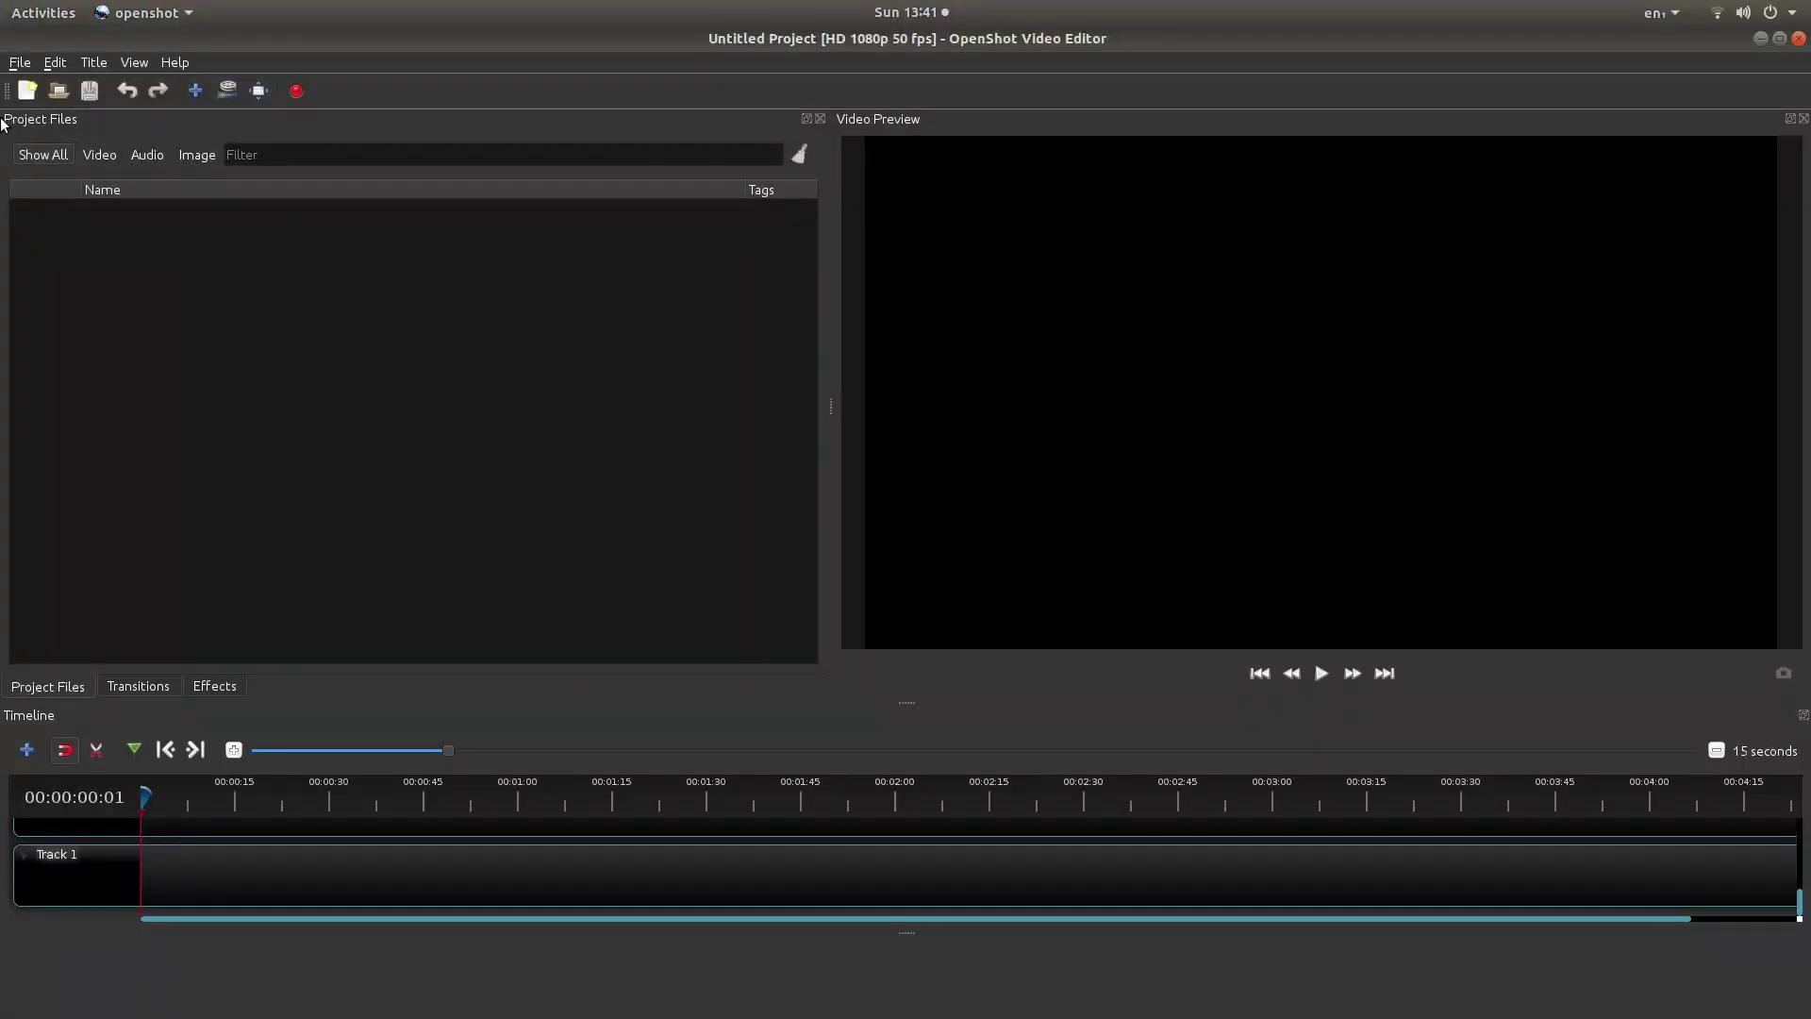
- Add dt1.mp4 from the file browser to Project Files and drop it at the start of Track 1
click(30, 53)
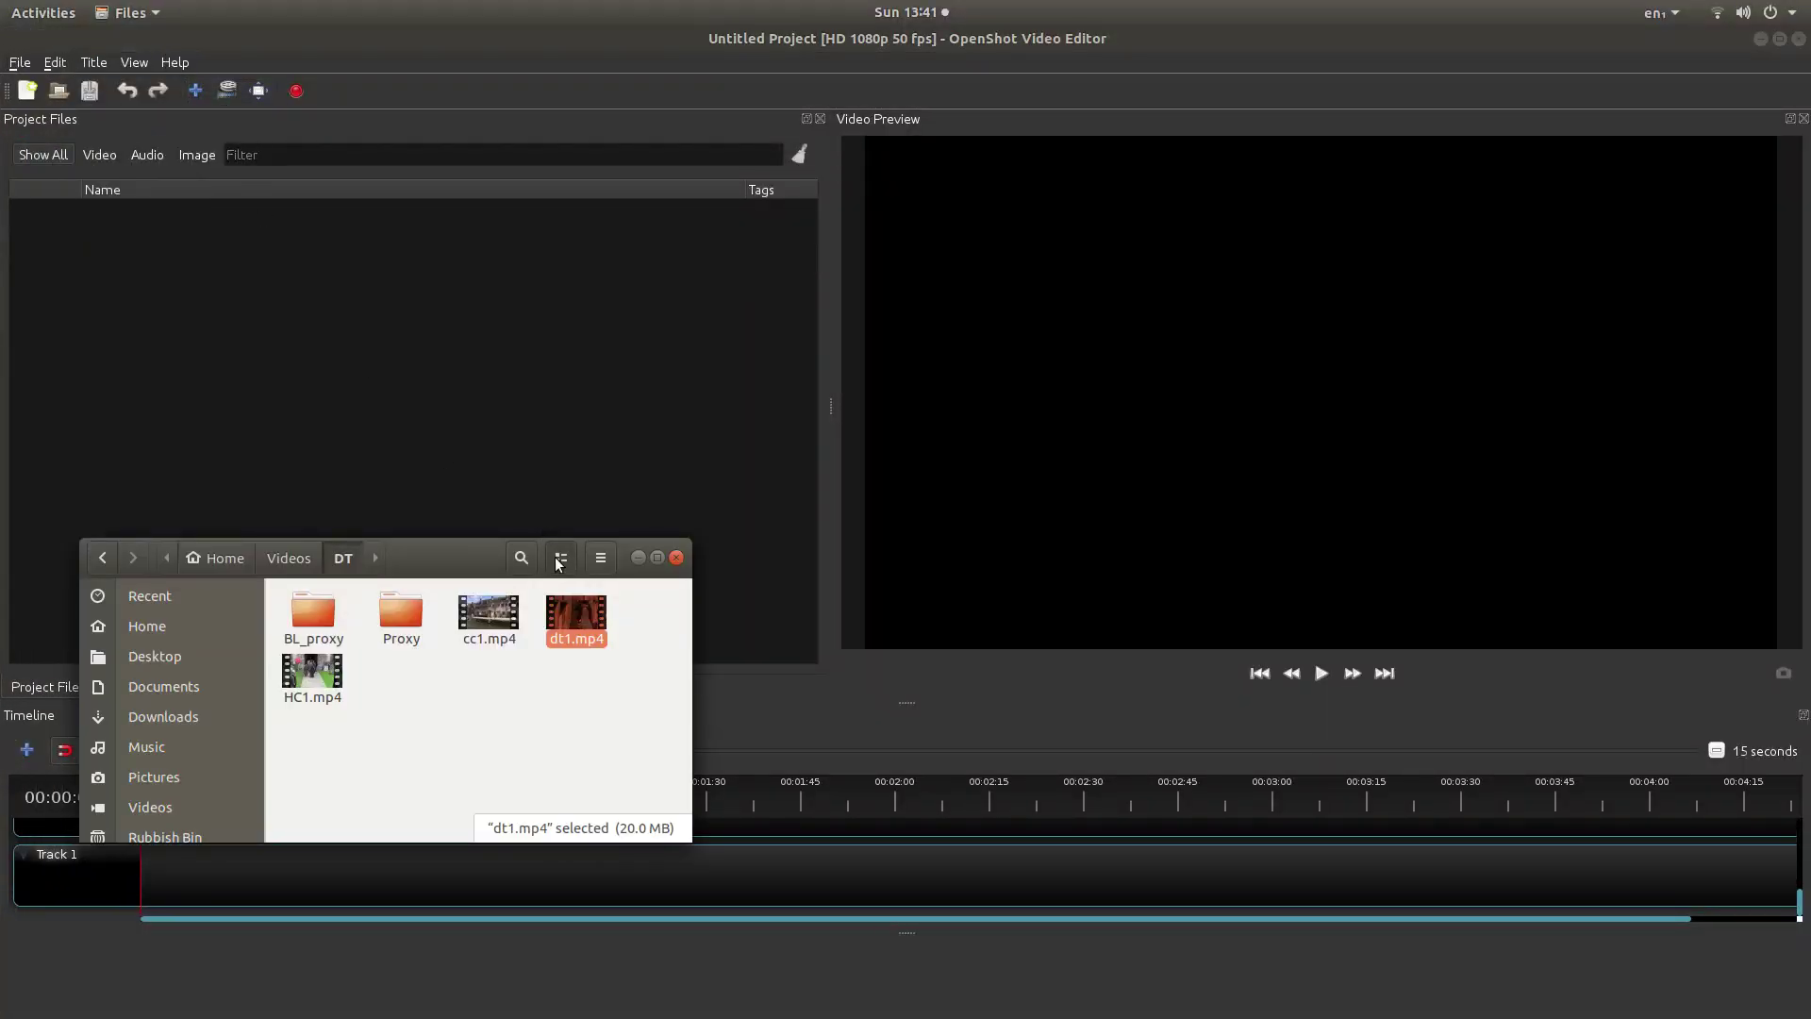
drag(573, 615, 160, 255)
click(679, 558)
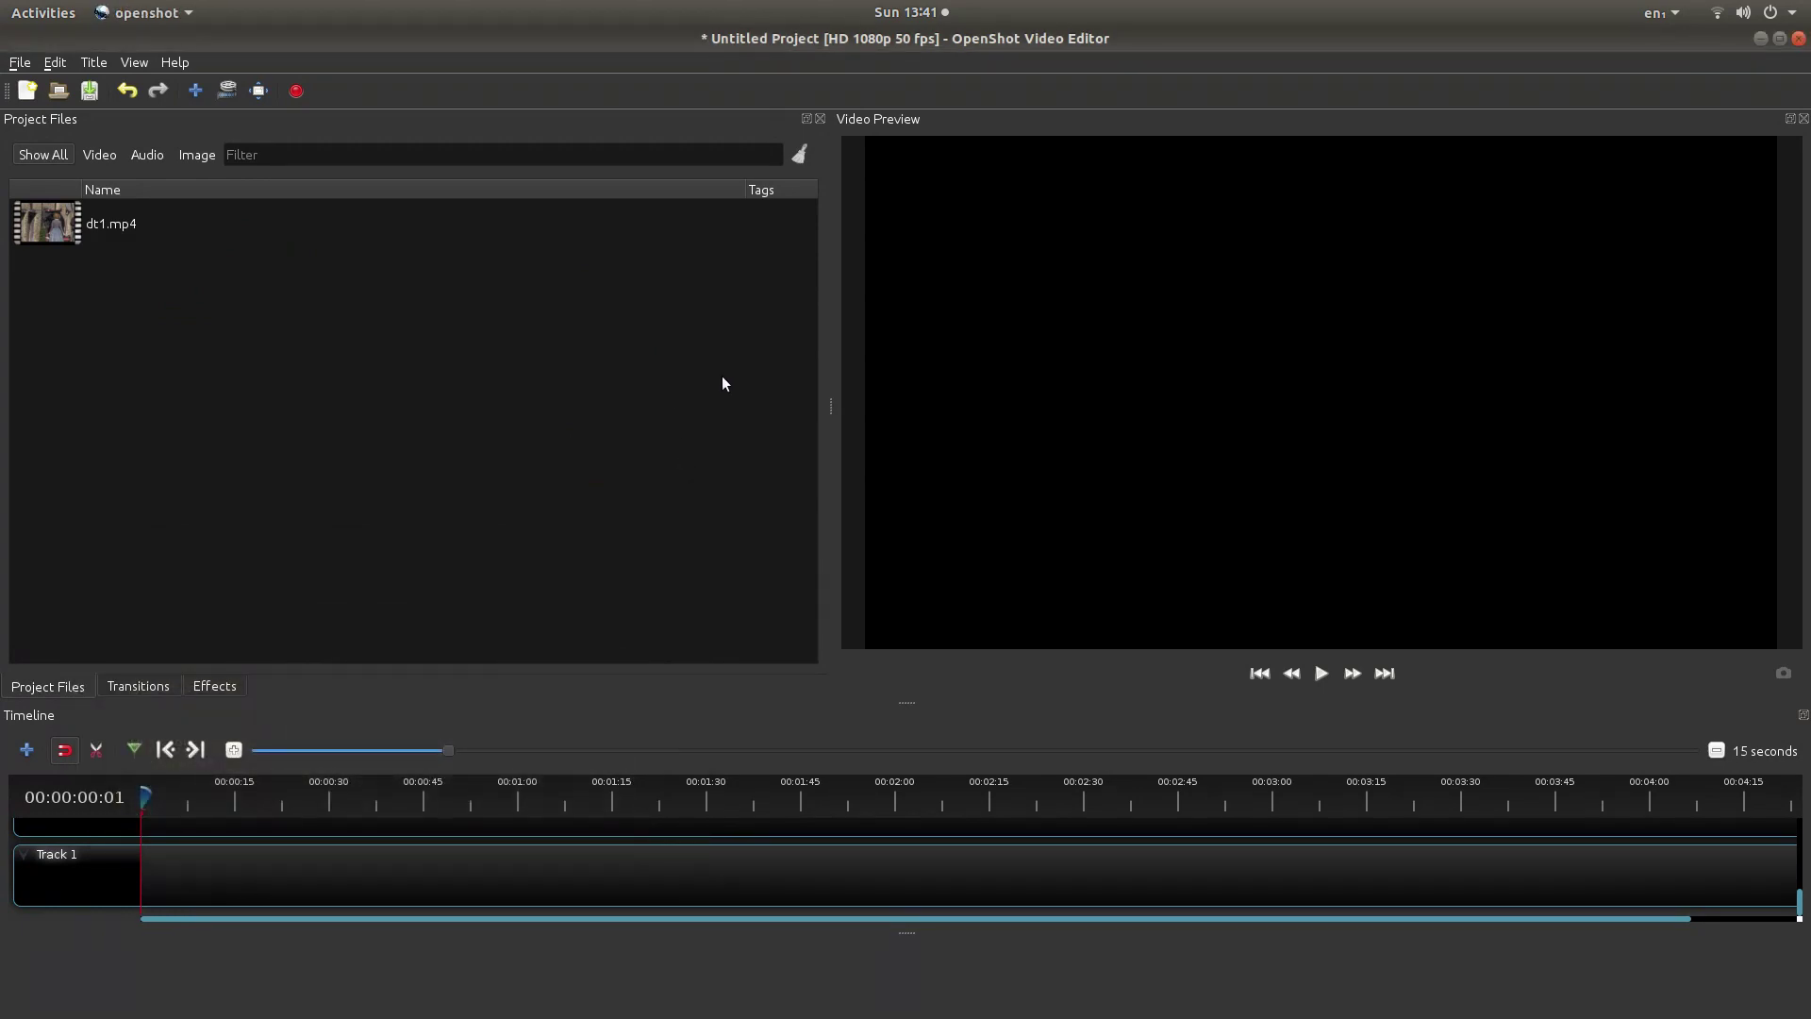
drag(57, 225, 161, 870)
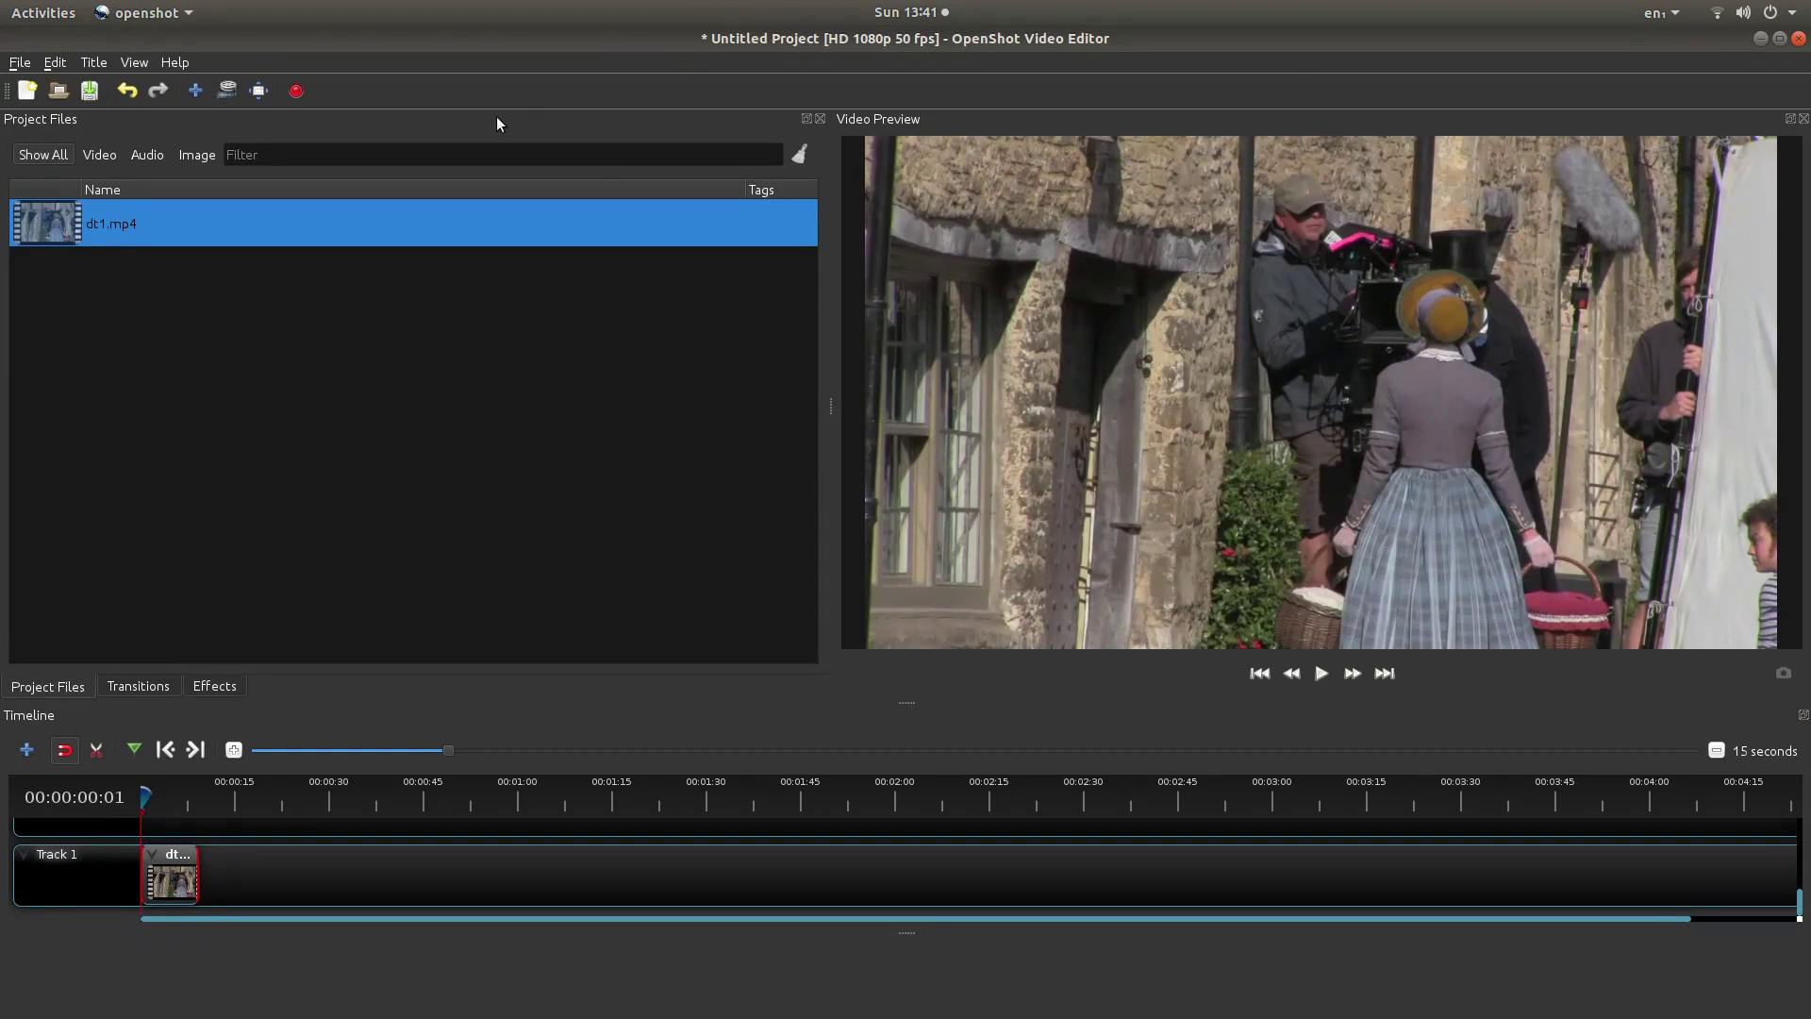
- Switch to the Advanced View layout and enlarge the video preview, revealing Track 2
click(133, 63)
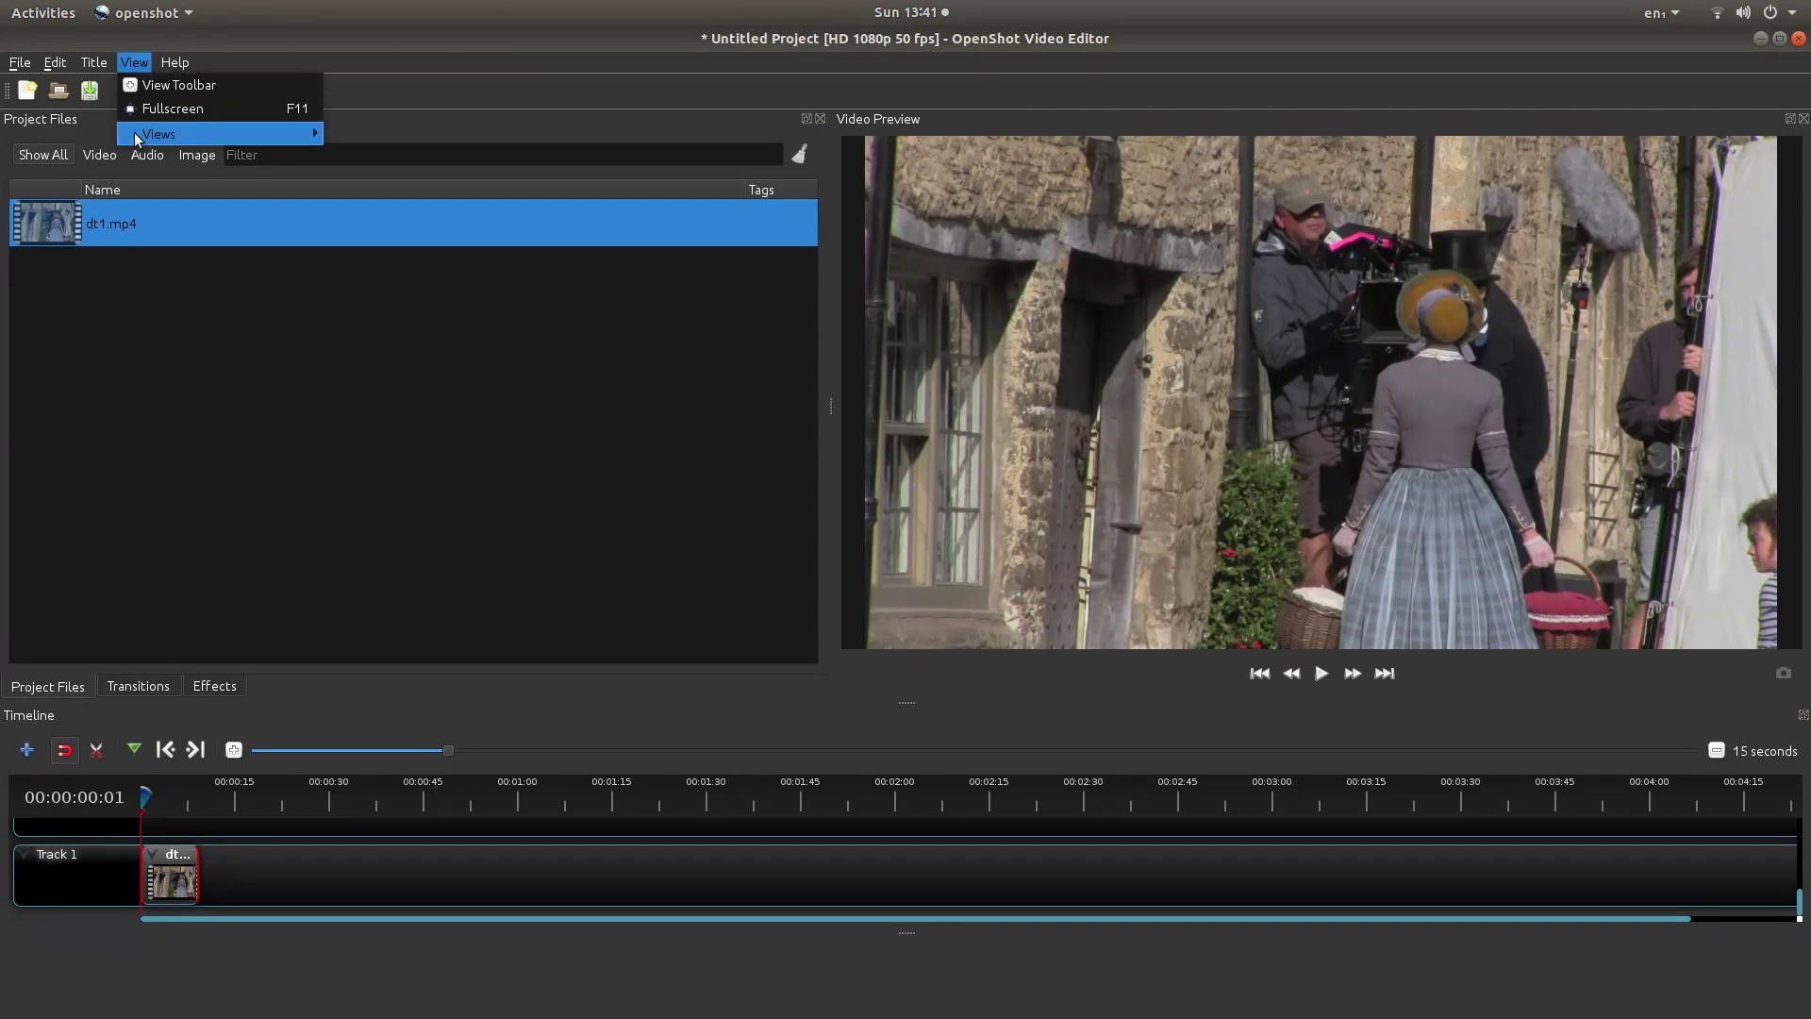
mouse_move(154, 137)
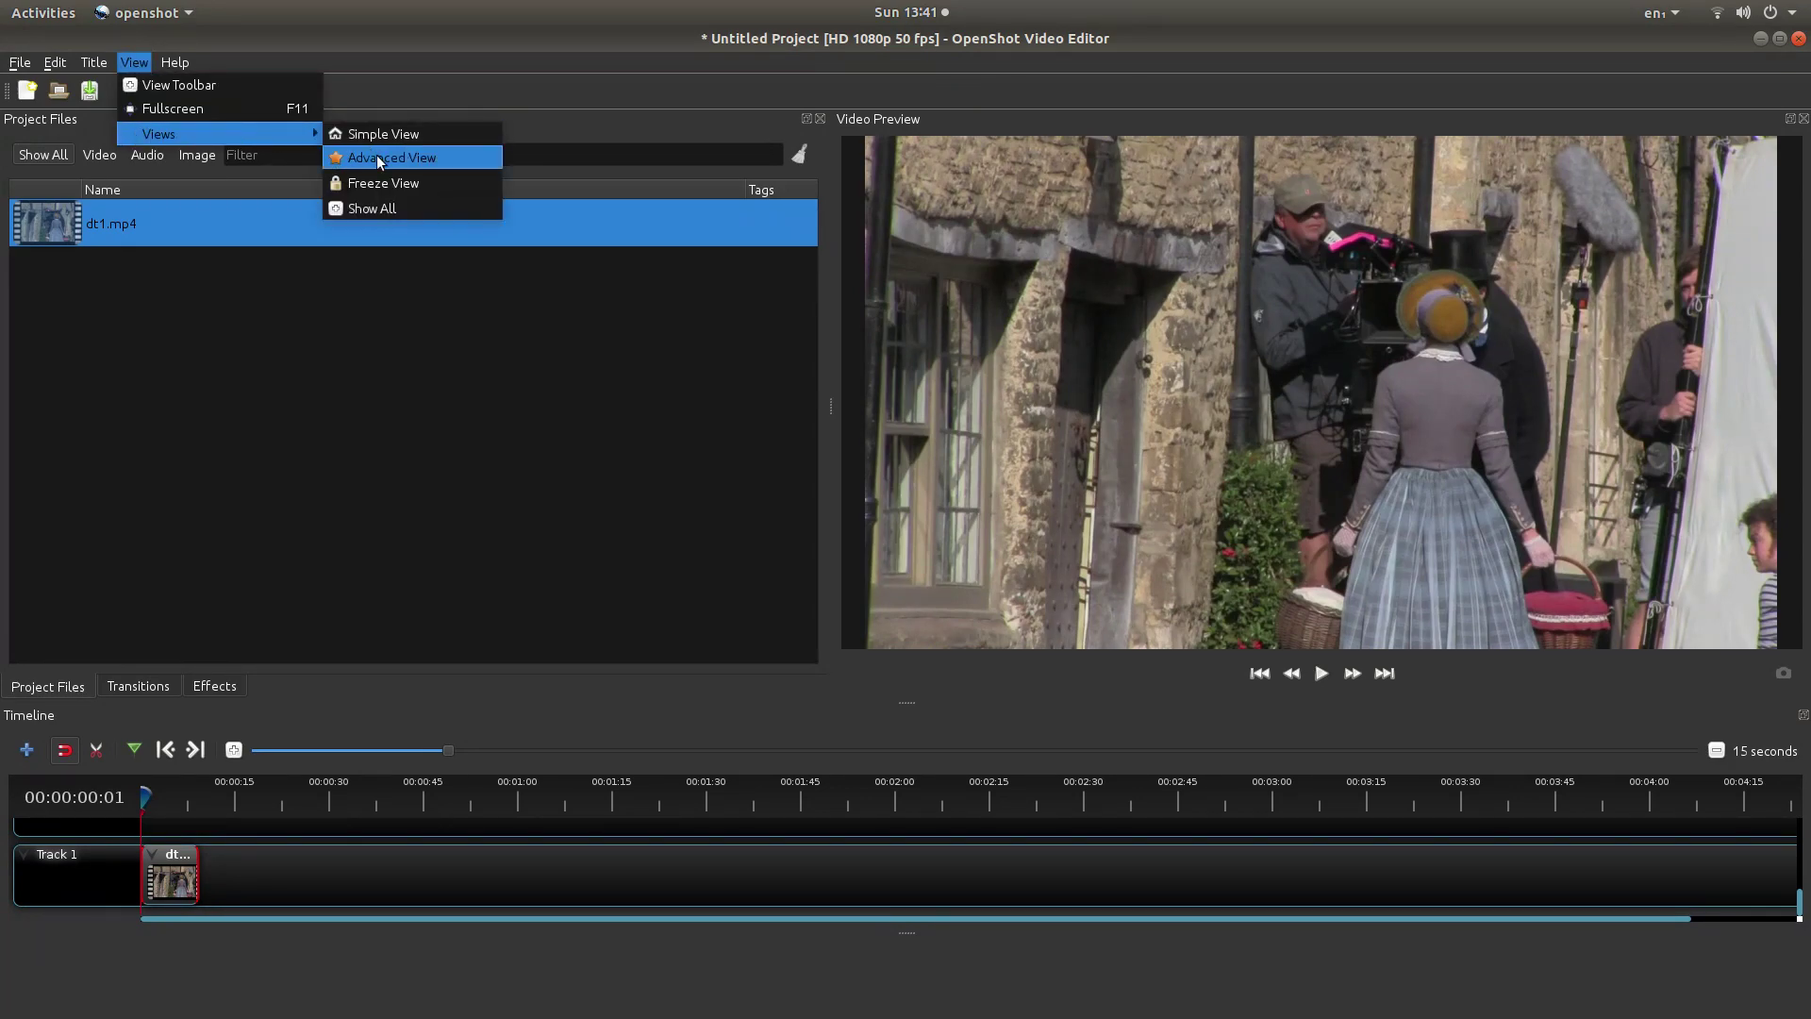
click(438, 161)
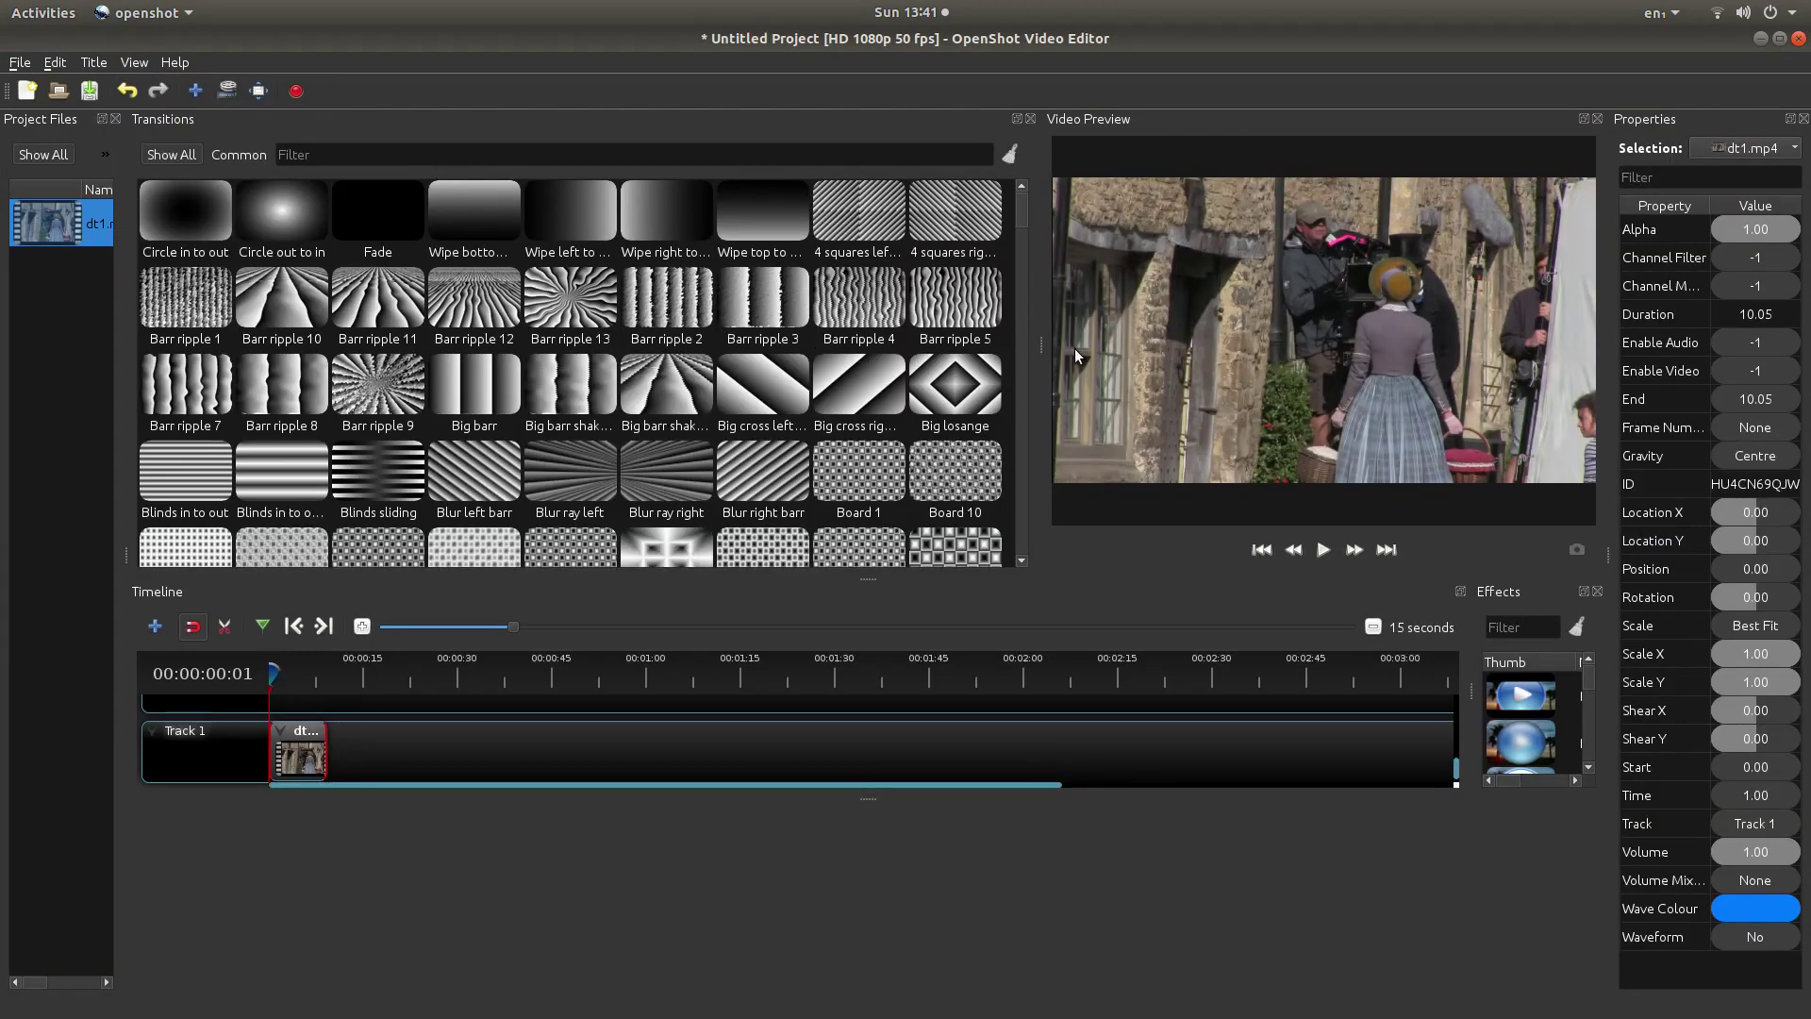
drag(1045, 342, 587, 378)
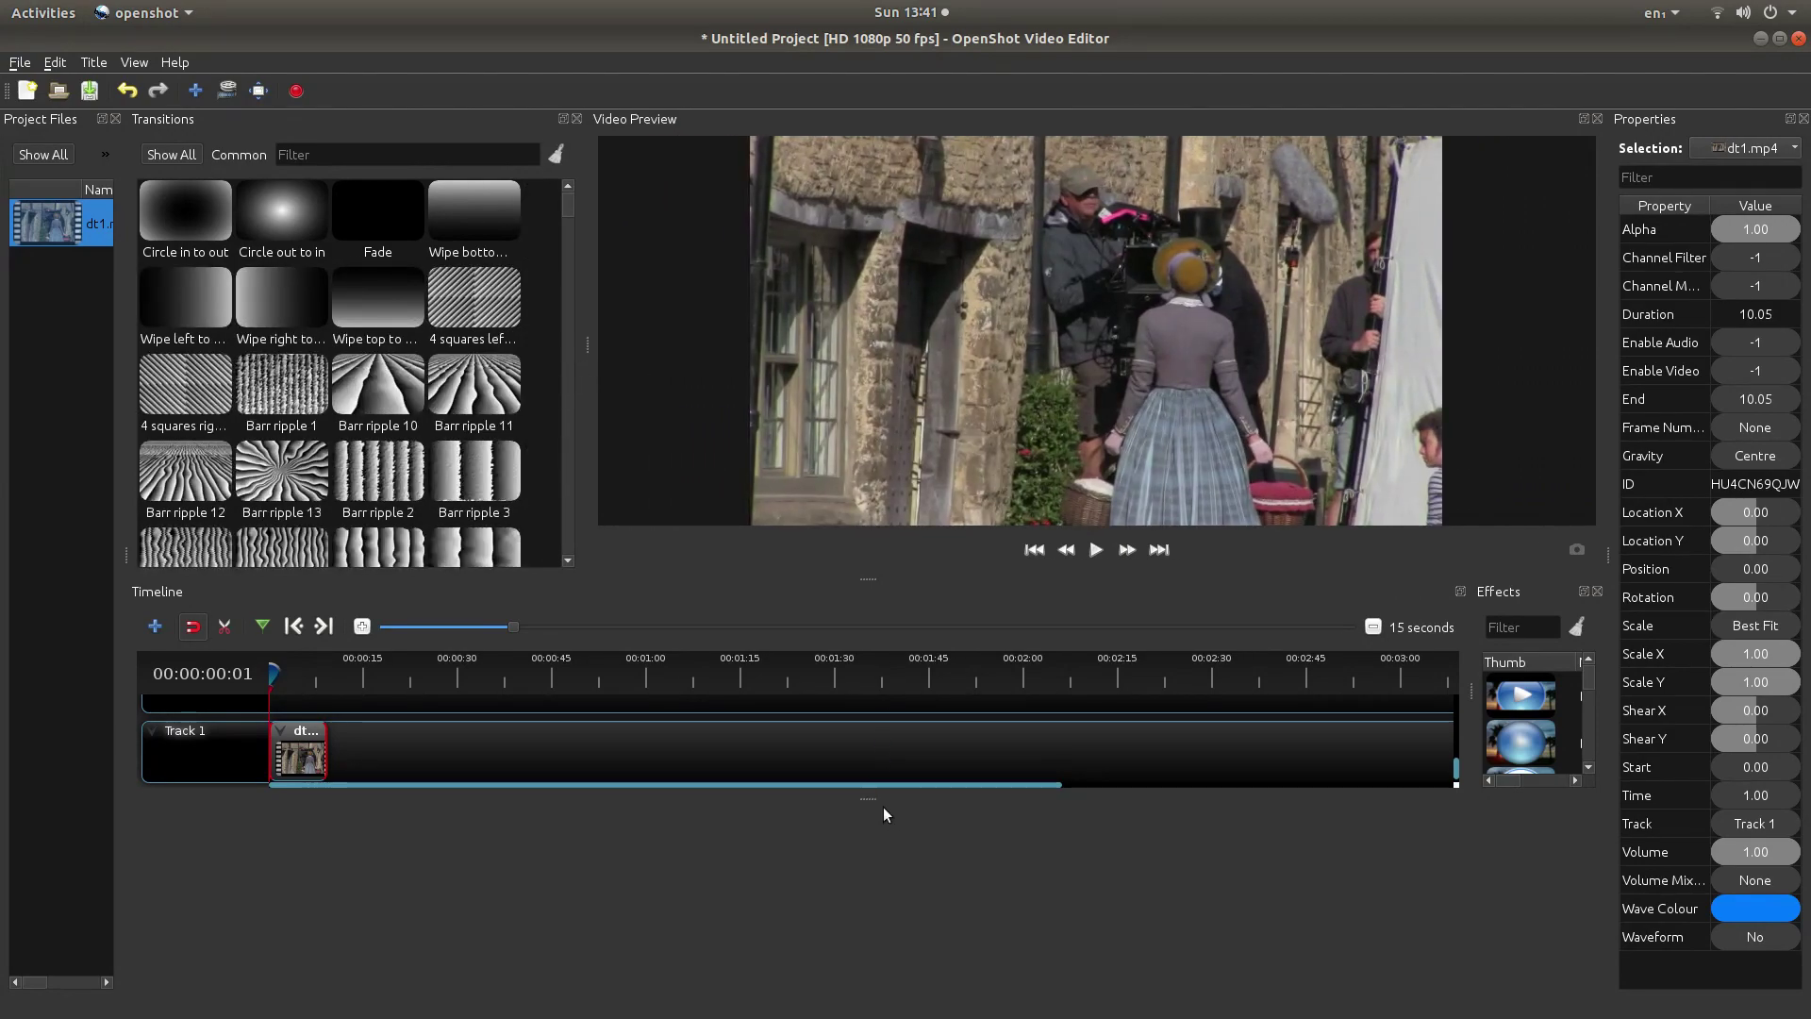
drag(877, 797, 904, 978)
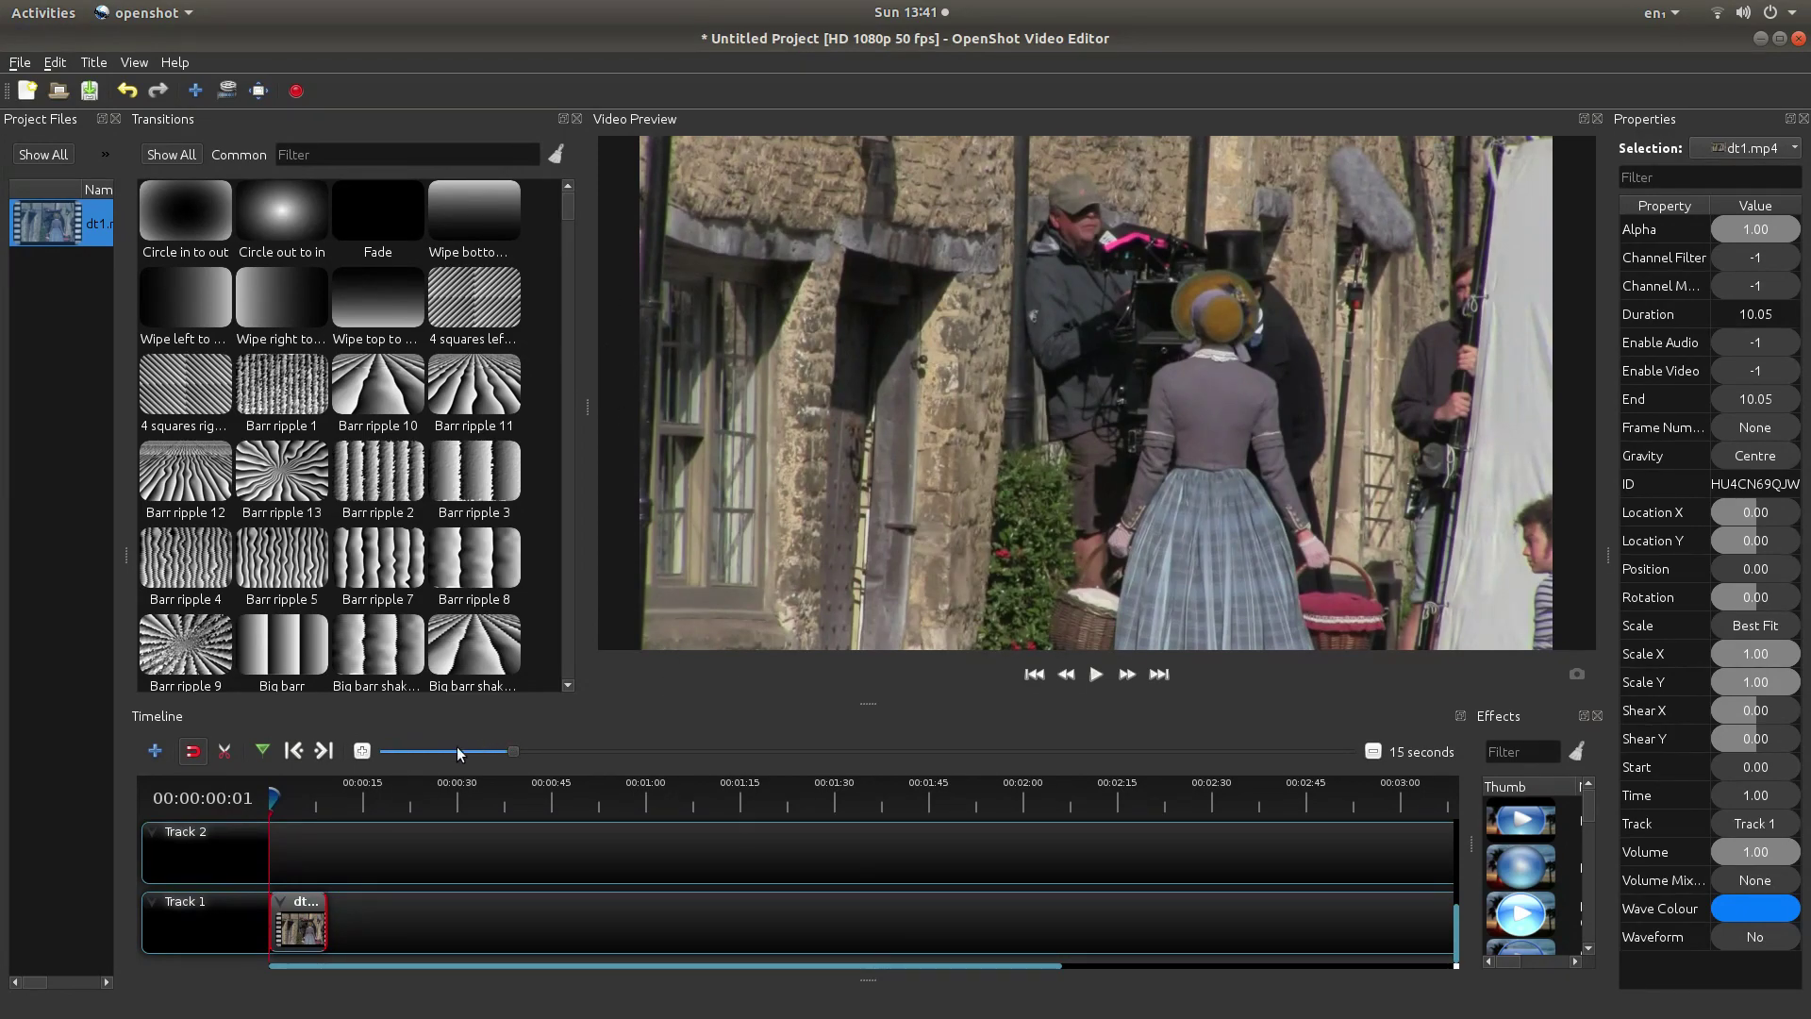
- Zoom the timeline to a 3-second scale
click(433, 751)
click(433, 751)
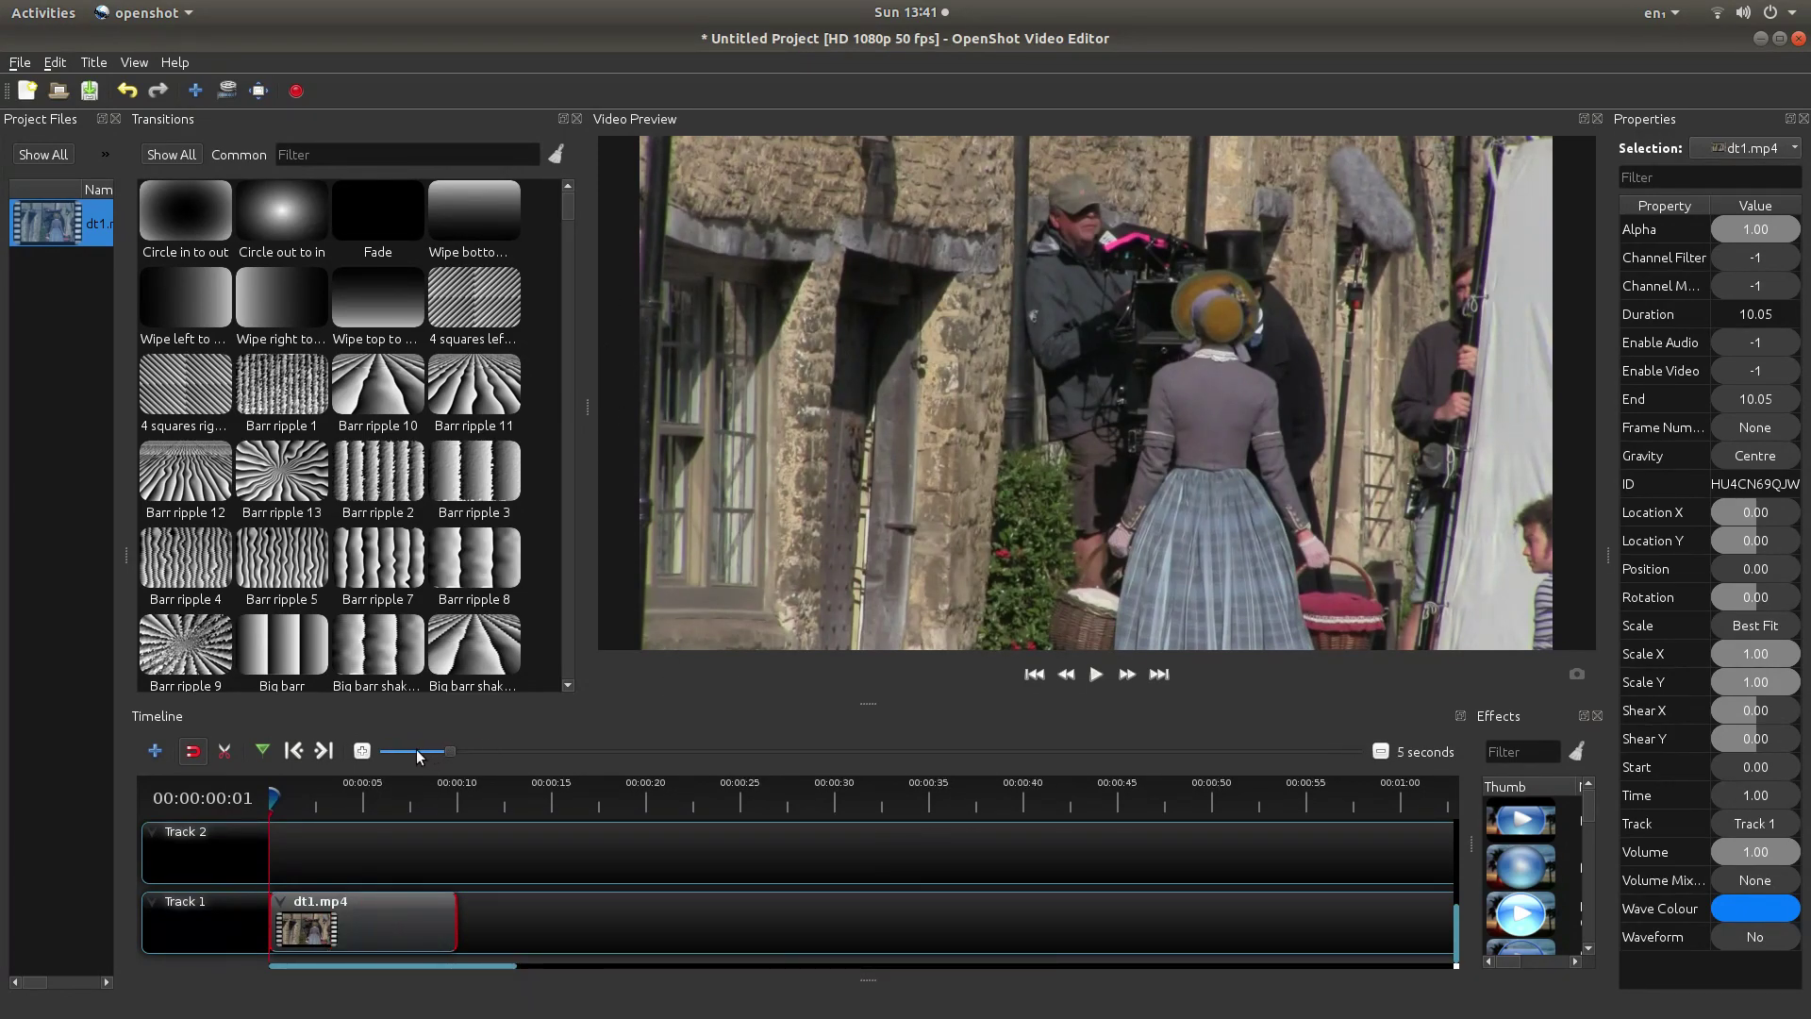
click(416, 751)
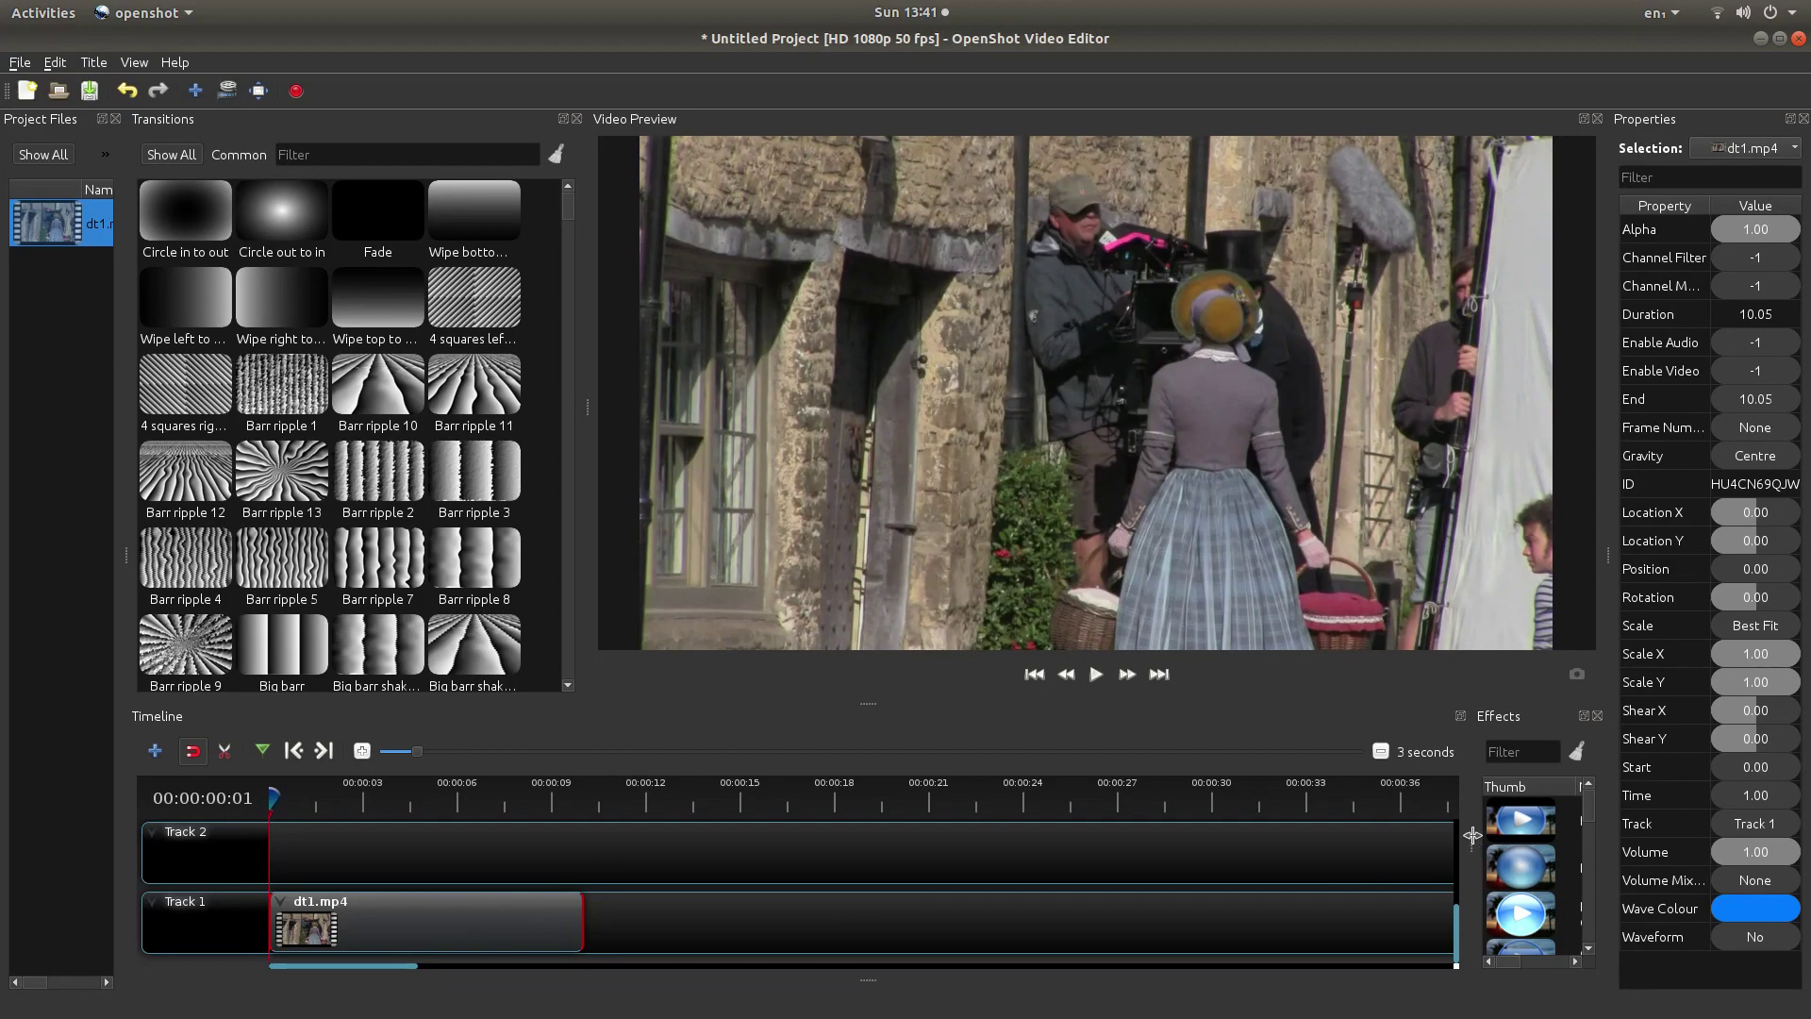
- Drag Pixelated from the widened Effects list onto the dt1.mp4 clip on Track 1
drag(1472, 834, 1349, 852)
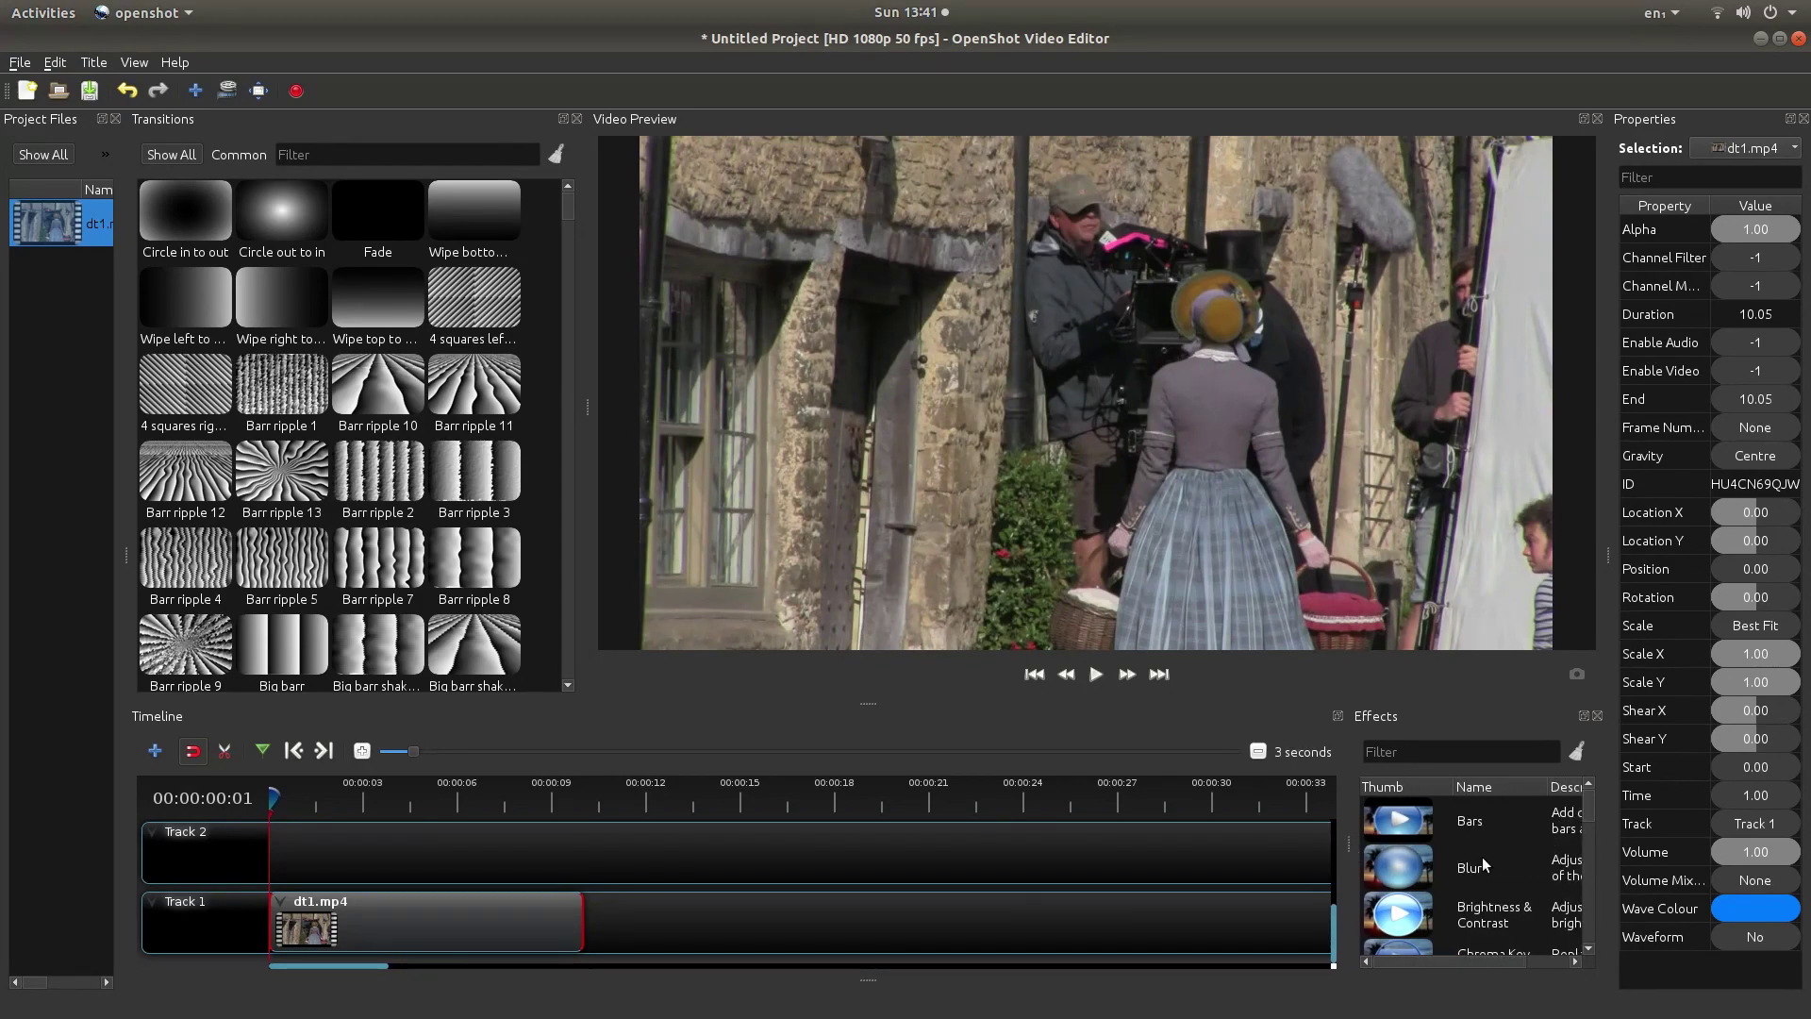
scroll(1475, 854, down, 6)
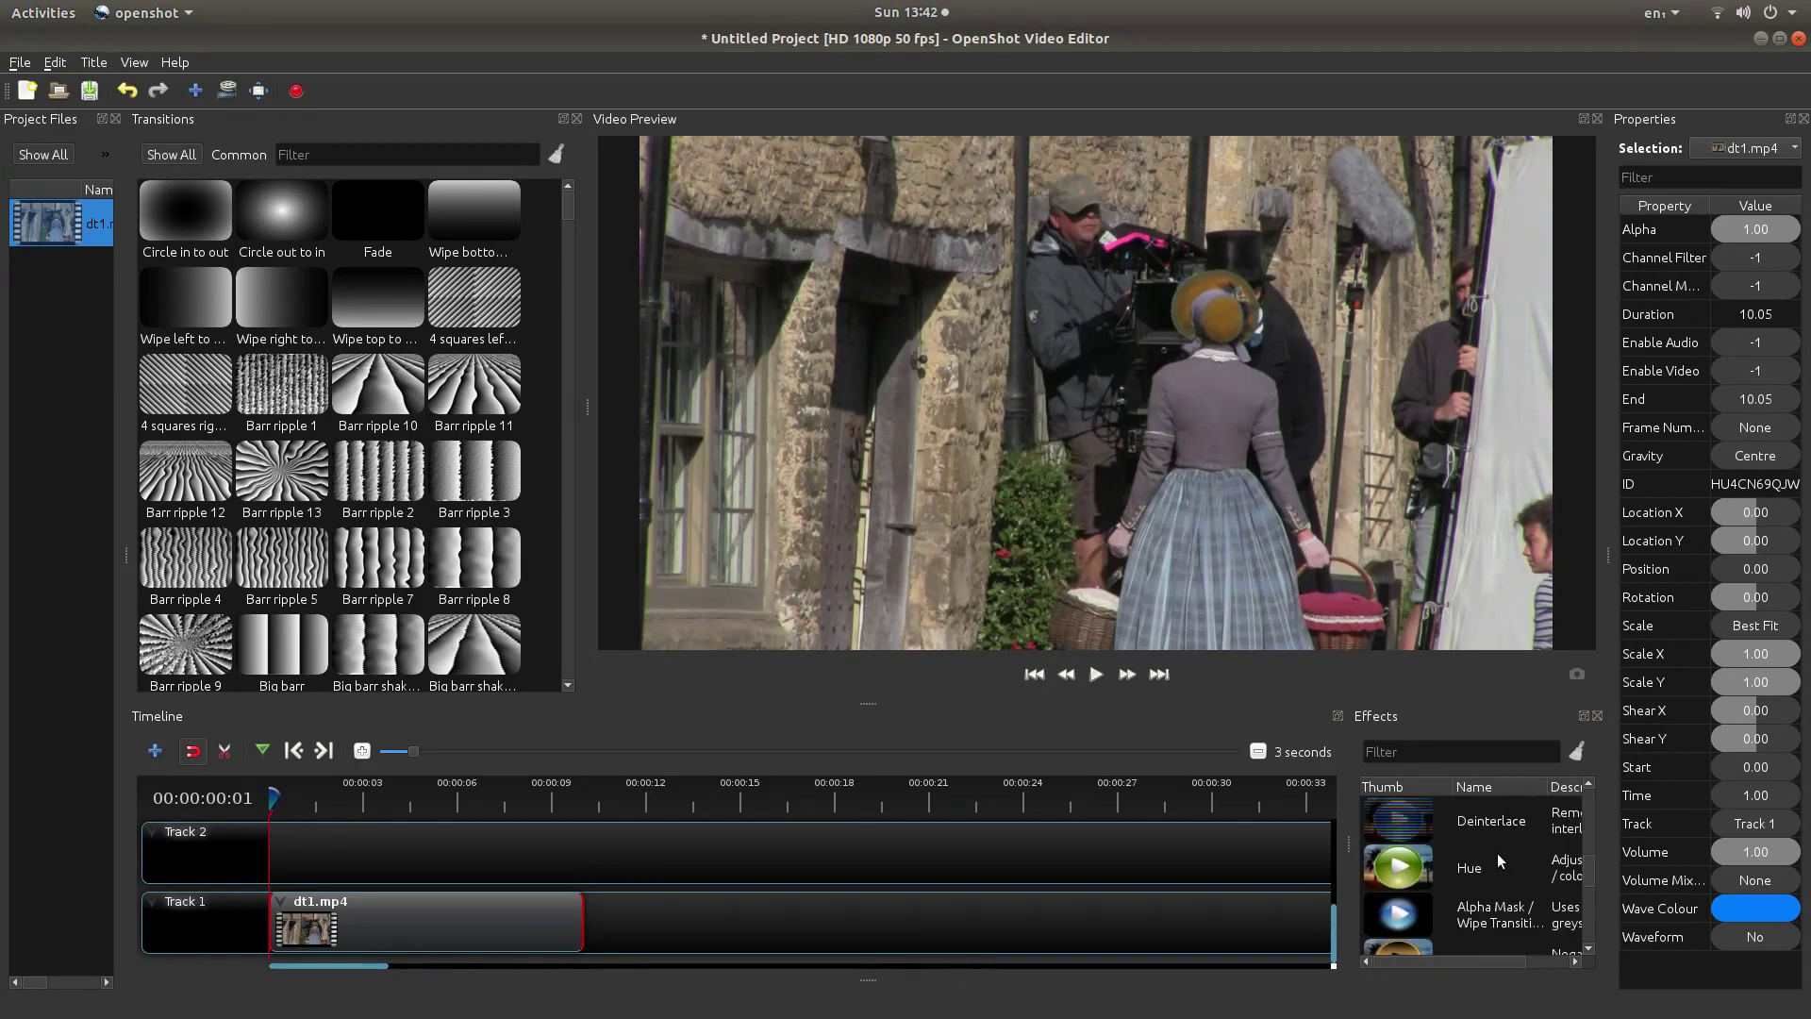
scroll(1498, 856, down, 1)
scroll(1505, 861, up, 2)
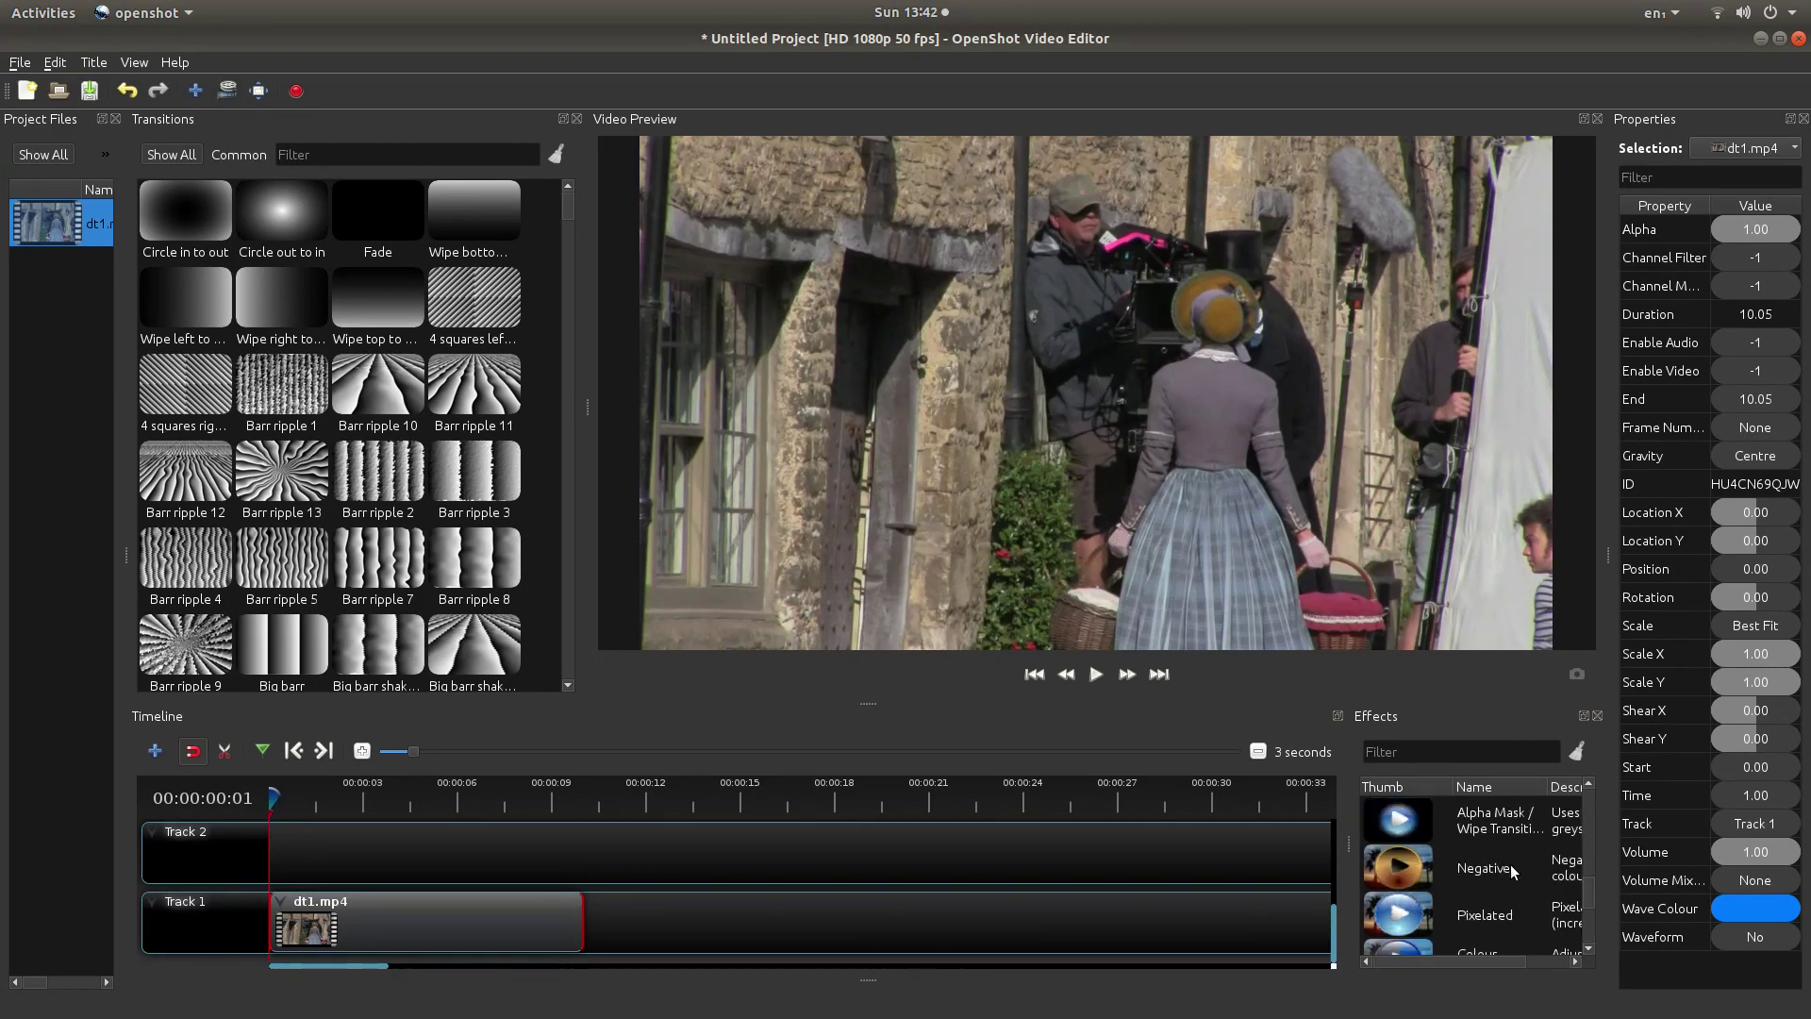
click(1432, 911)
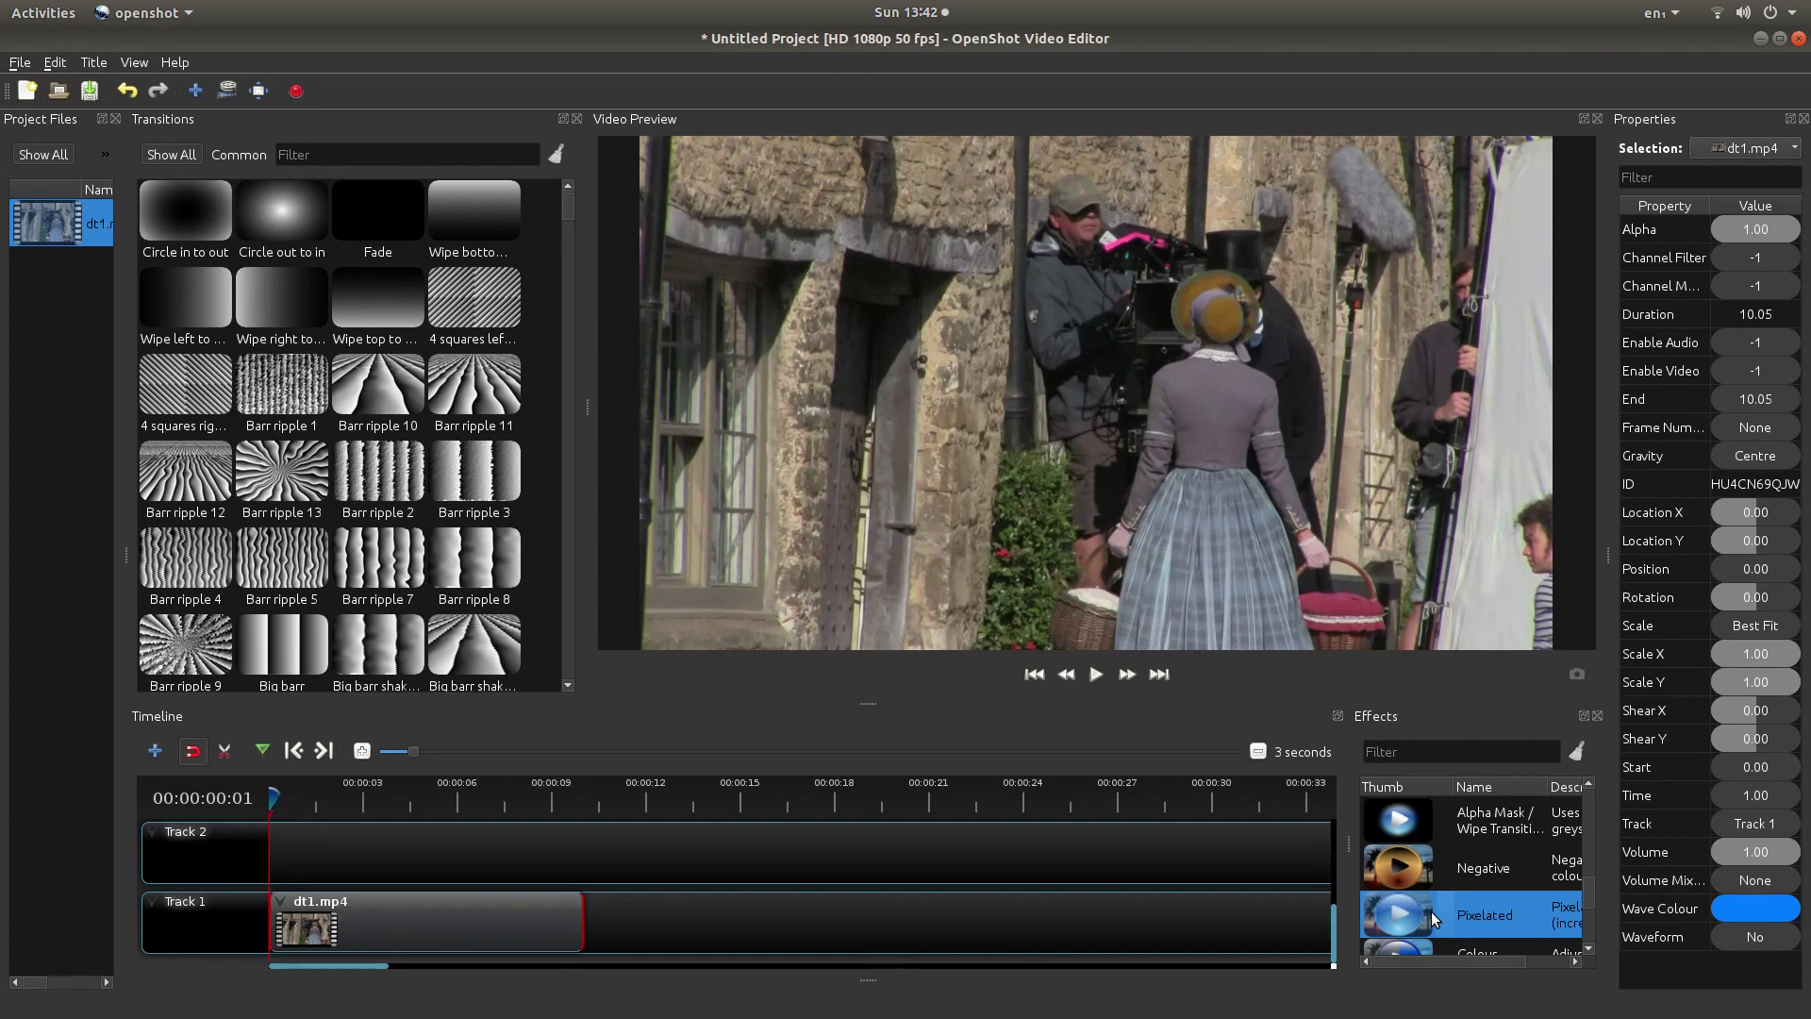
drag(1432, 915, 356, 946)
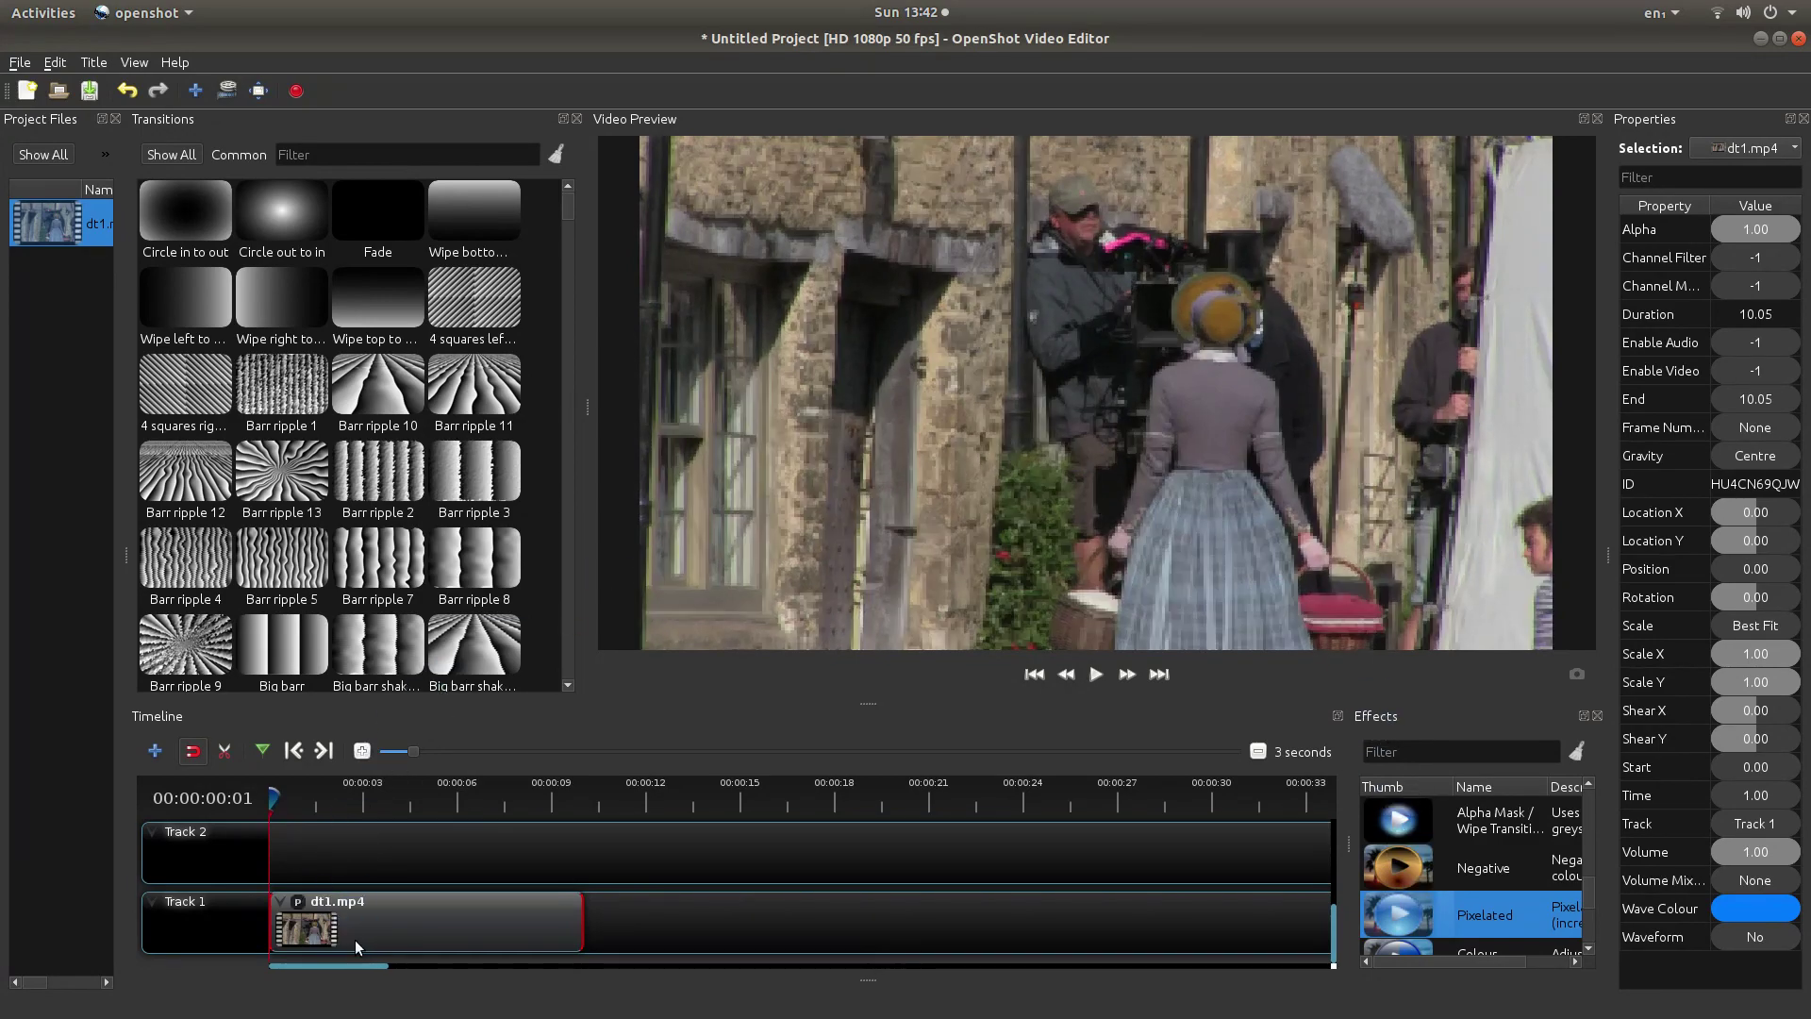
- Show the Pixelated effect's properties and lower Pixelisation to about 0.00, keeping the right margin at zero
click(298, 904)
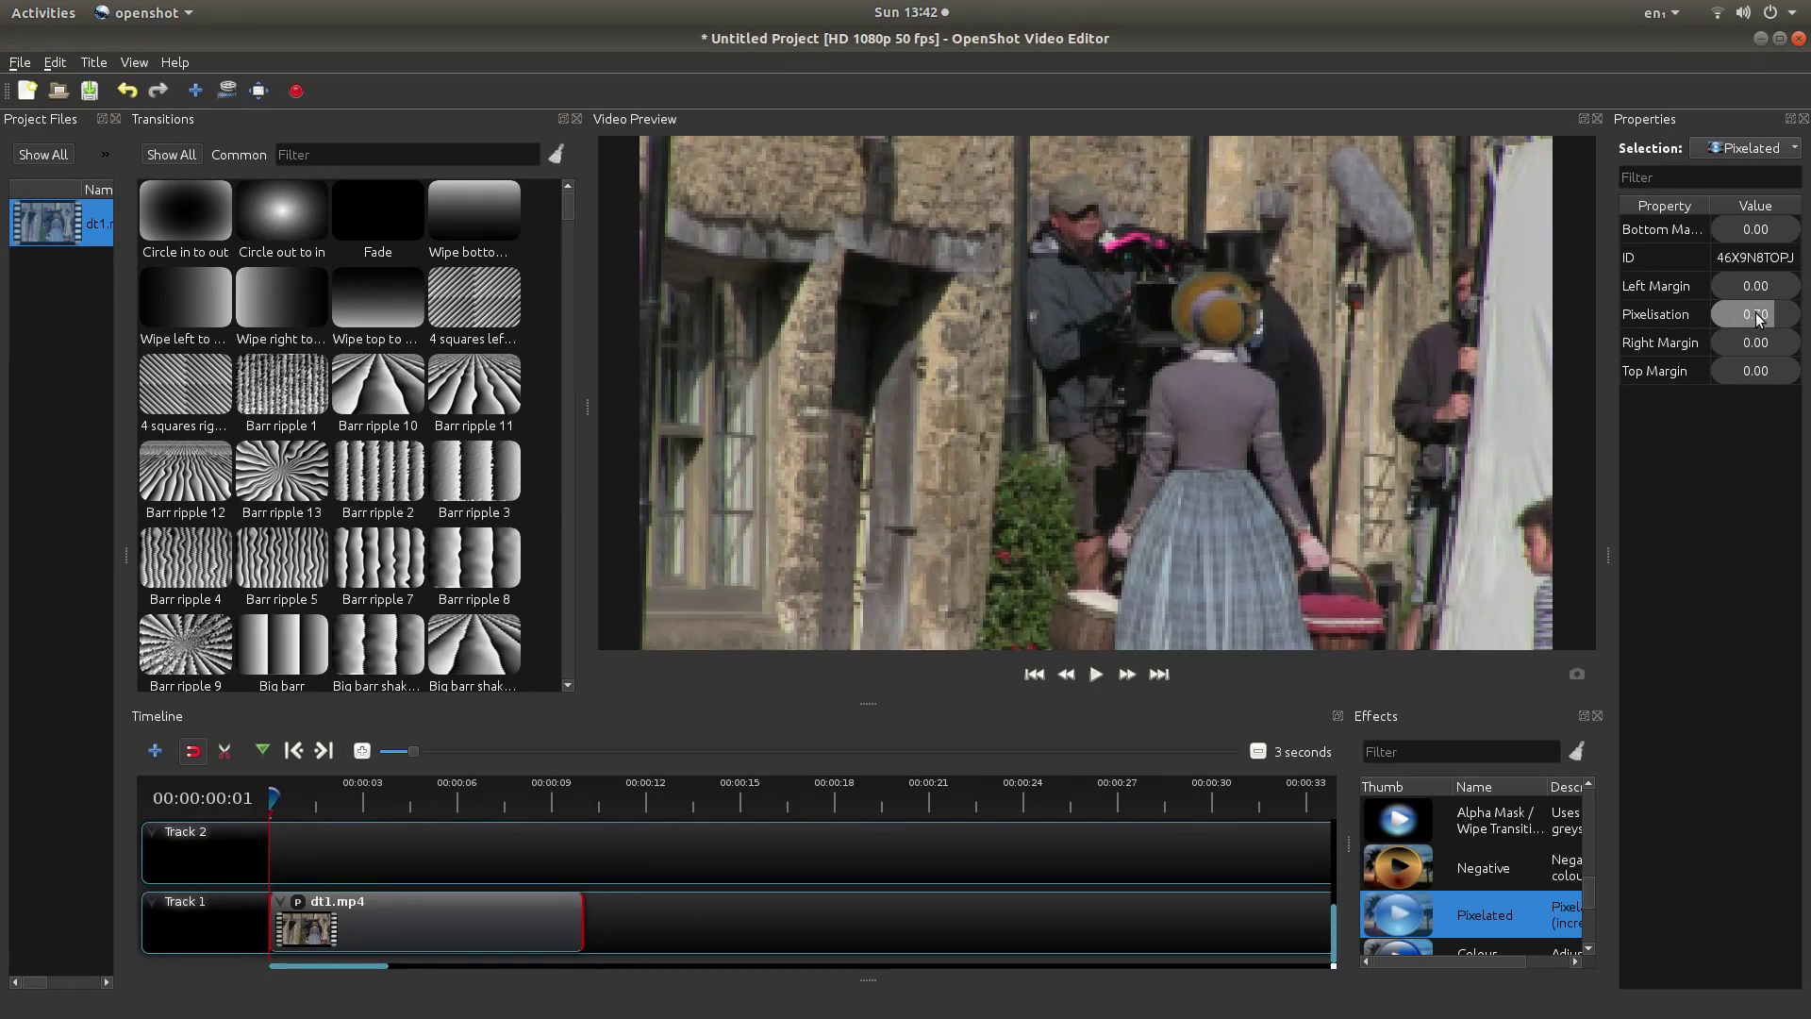
mouse_move(1760, 316)
mouse_down()
mouse_move(1727, 309)
mouse_move(1791, 342)
mouse_move(1793, 317)
mouse_move(1761, 315)
mouse_up()
drag(1783, 344, 1602, 347)
mouse_move(1771, 308)
mouse_down()
mouse_move(1734, 309)
mouse_move(1803, 327)
mouse_move(1786, 320)
mouse_up()
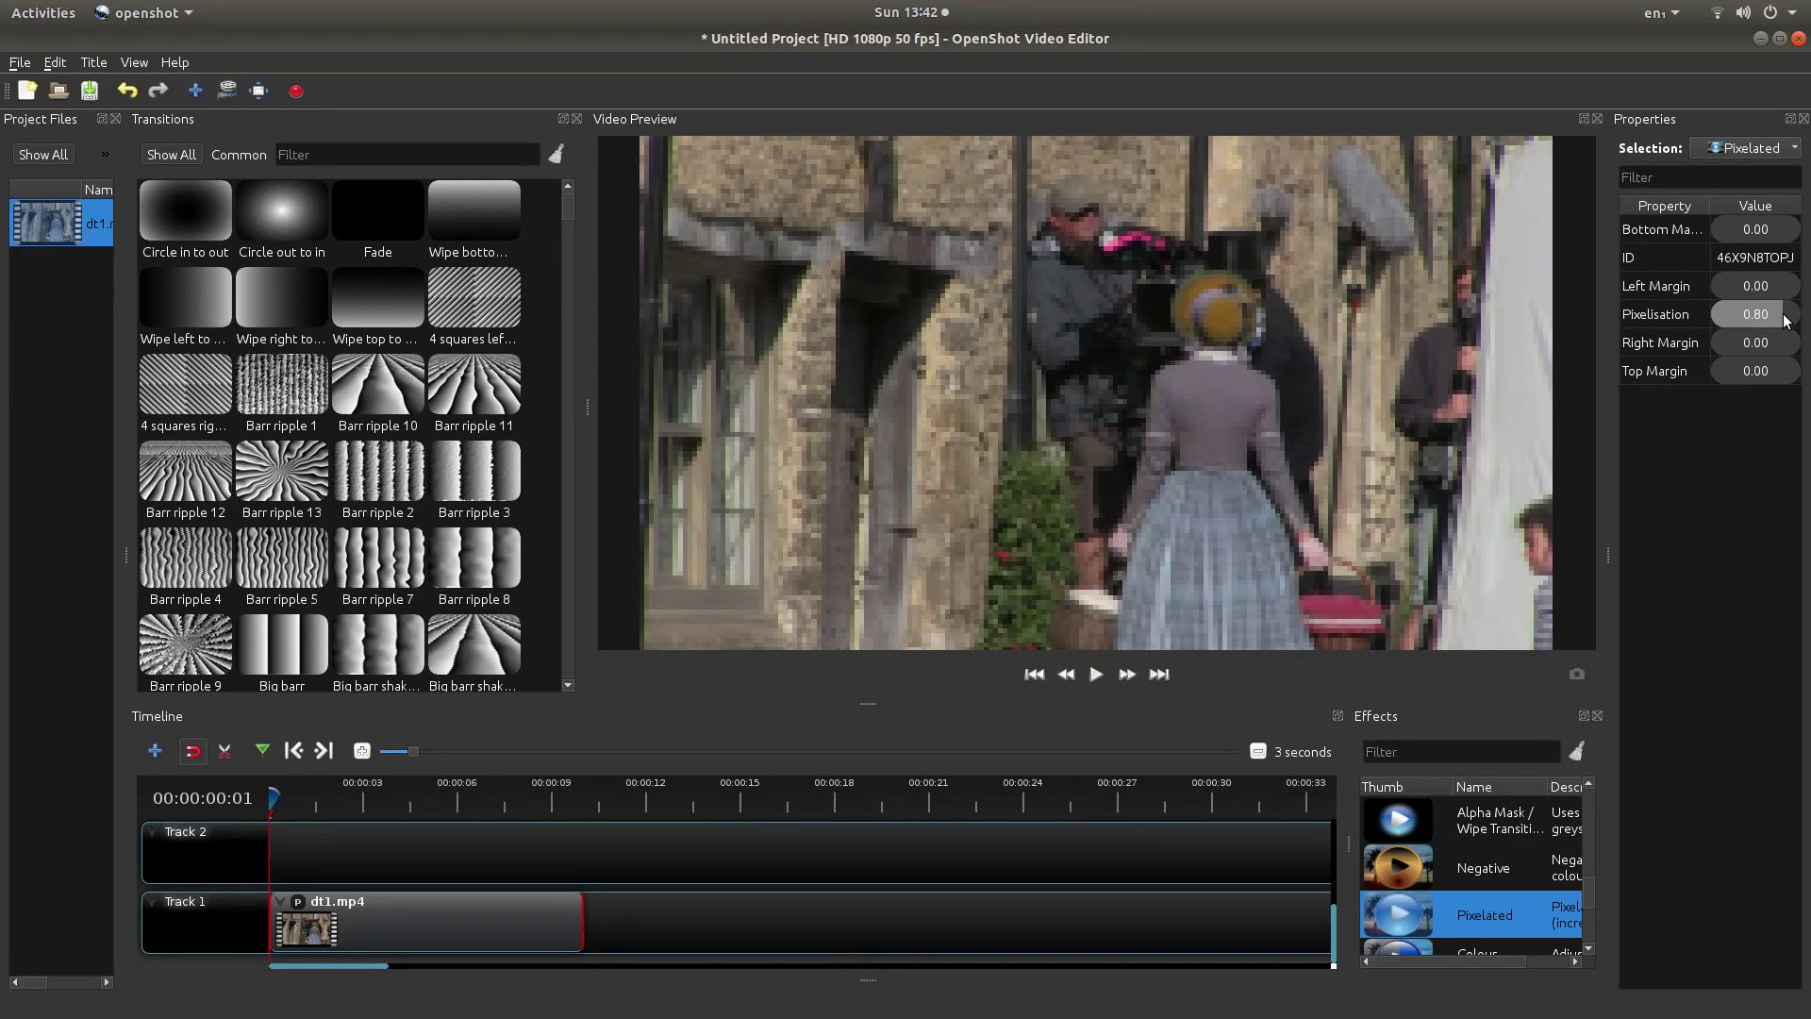
drag(1786, 321, 1689, 328)
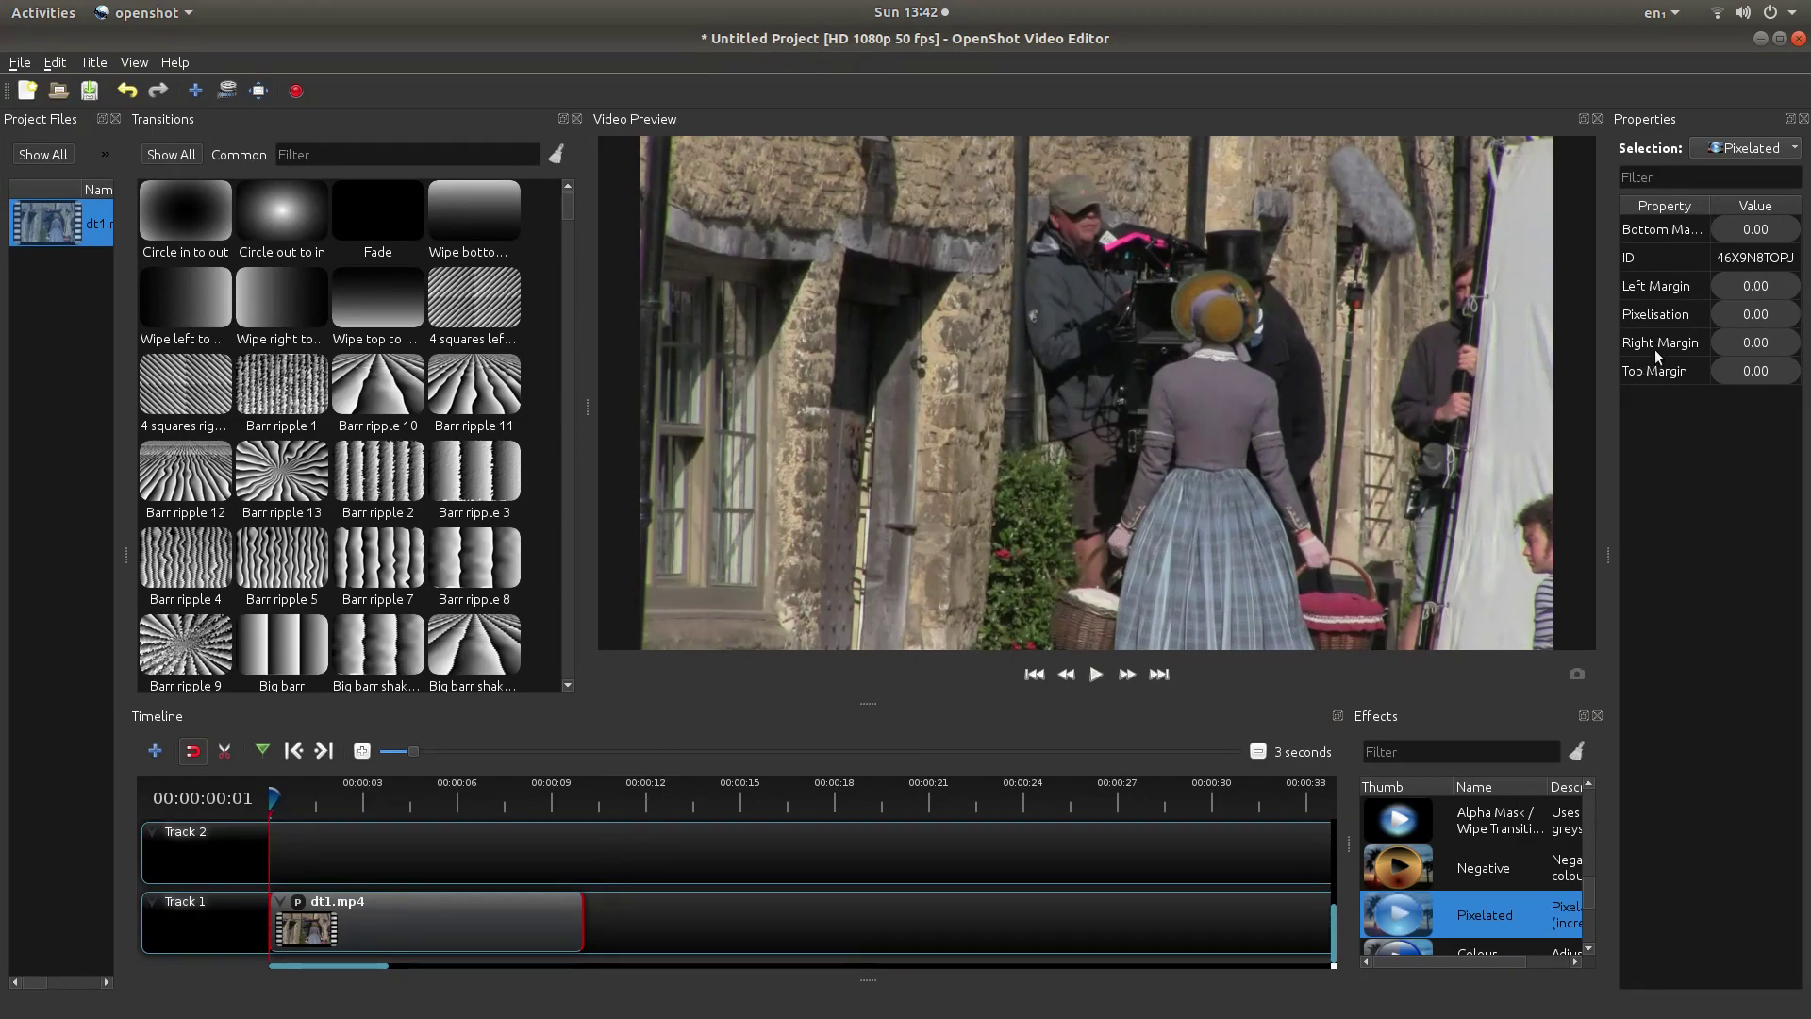
- Insert Pixelisation keyframes of 0.00 at the clip start and at 00:00:03:36
right_click(1740, 311)
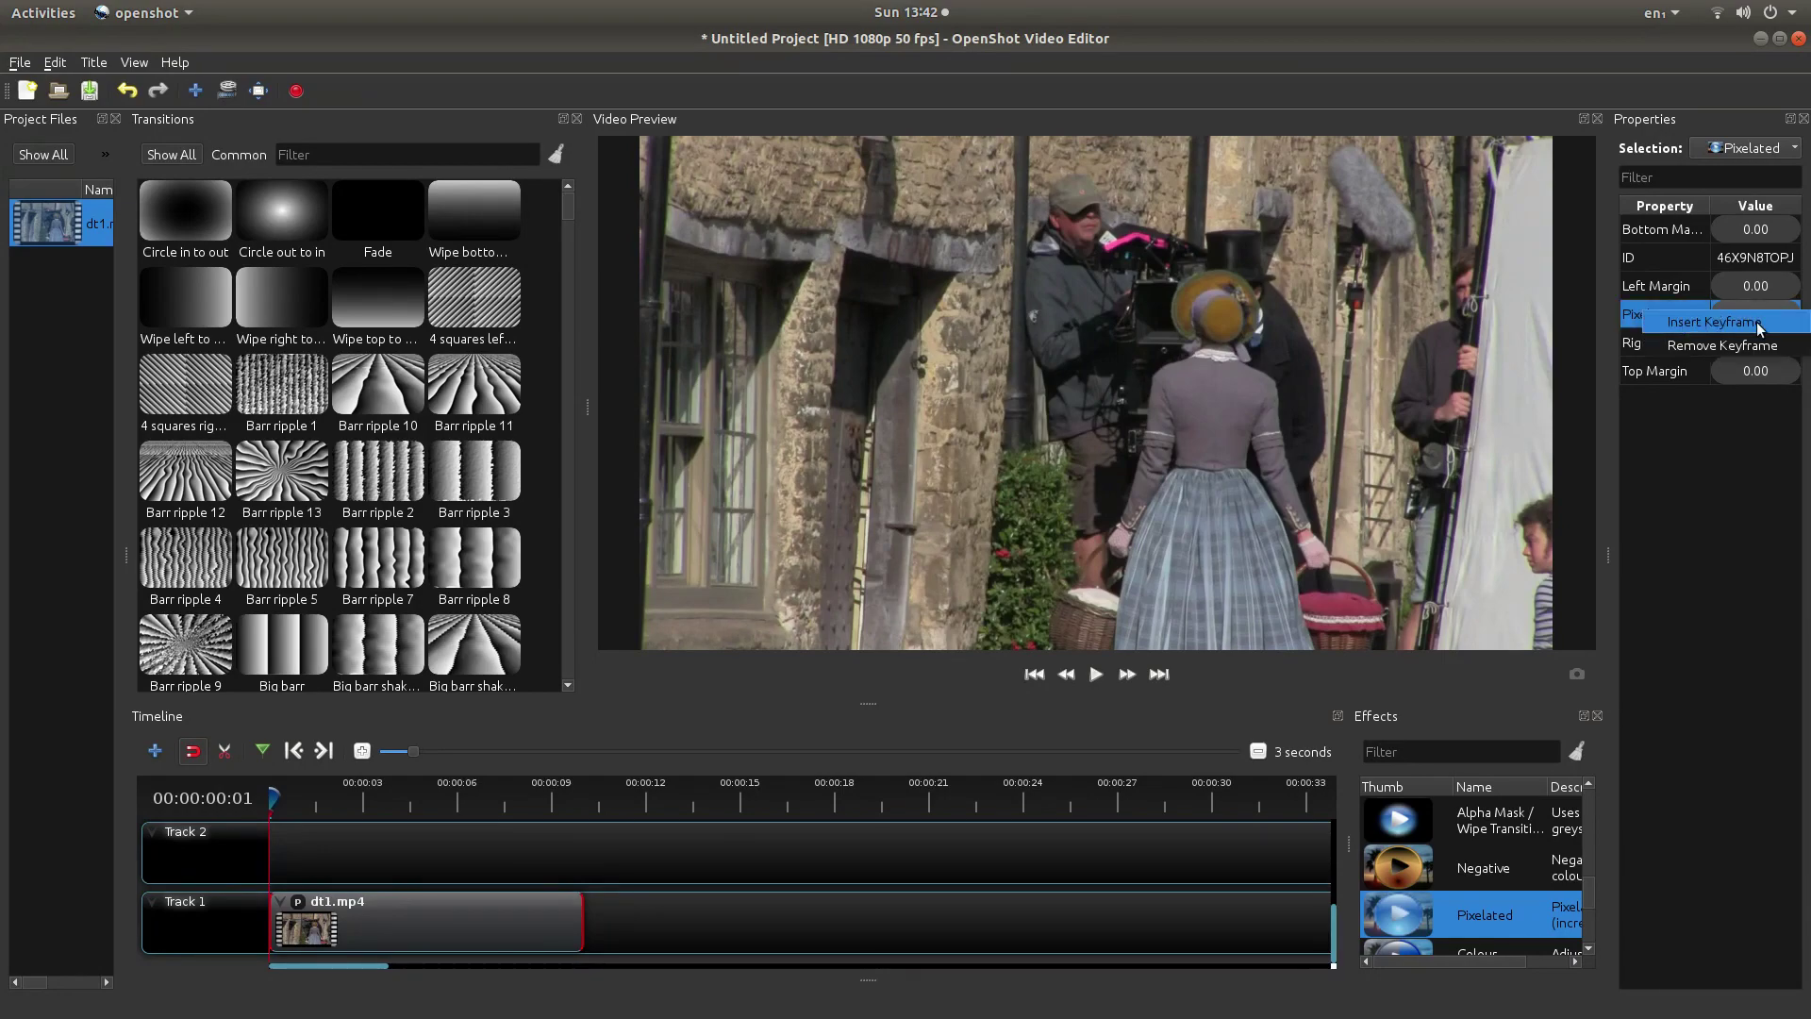
click(1713, 321)
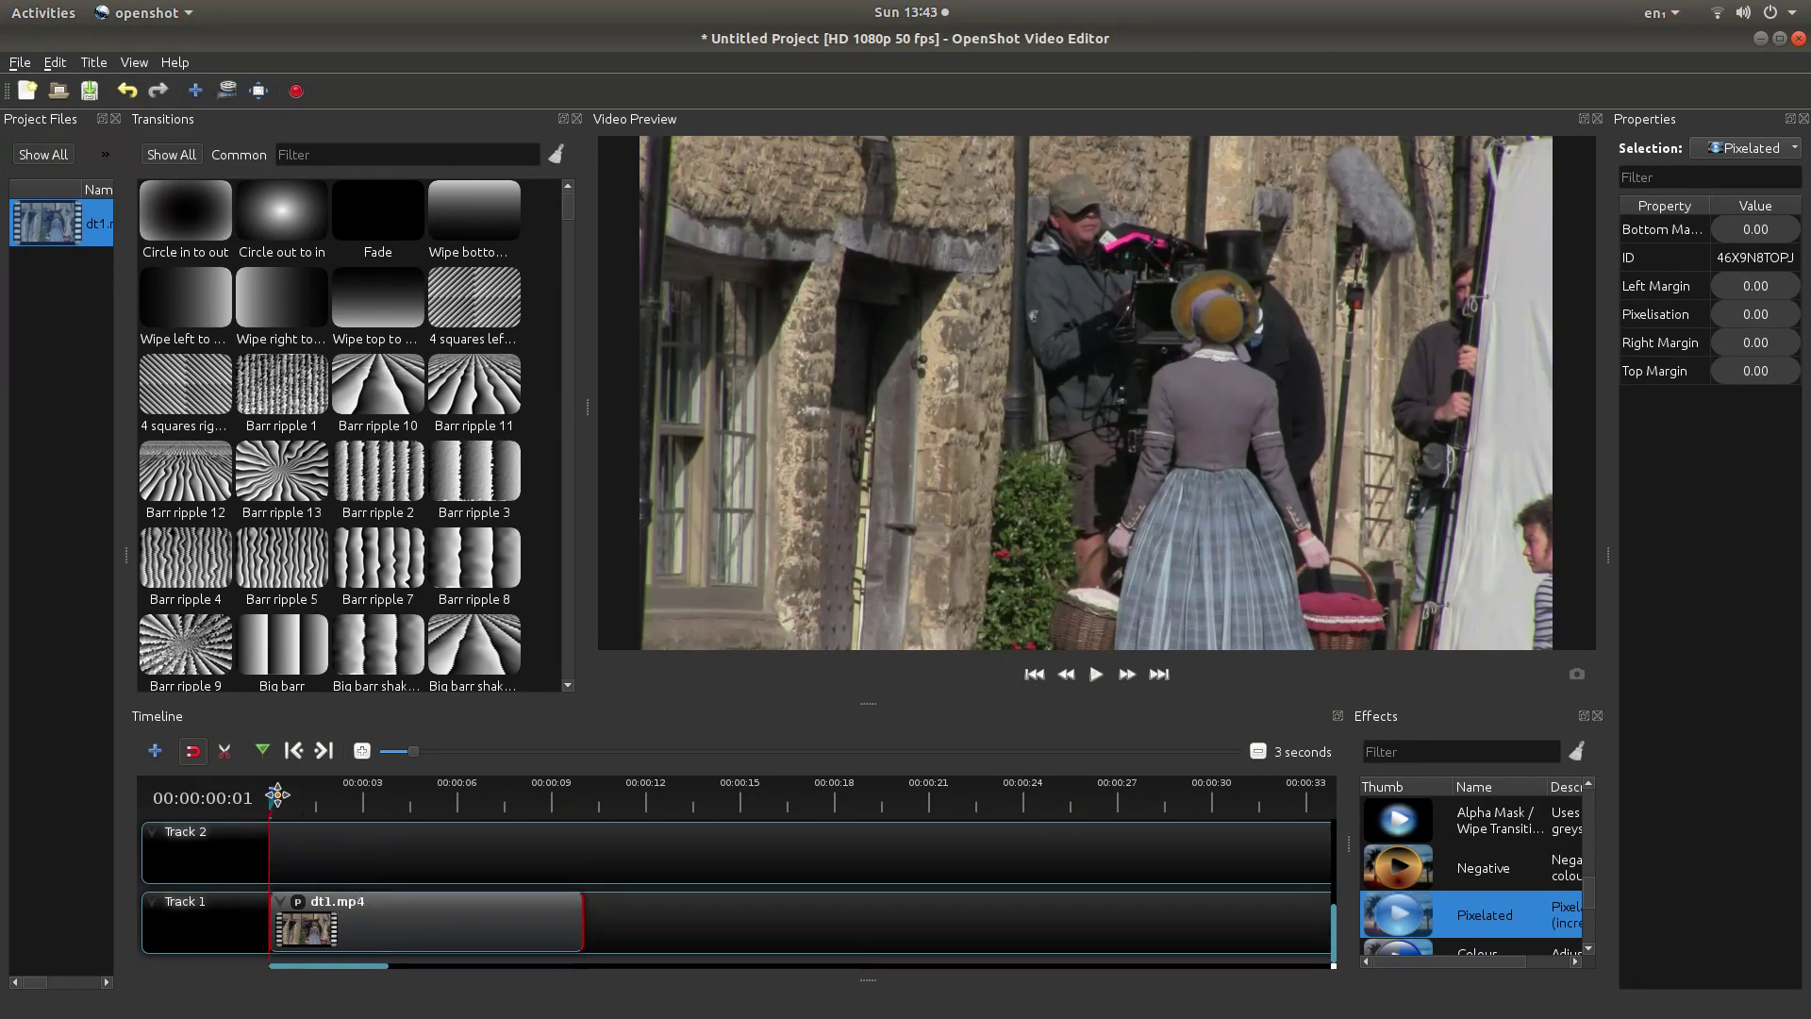
drag(275, 796, 383, 794)
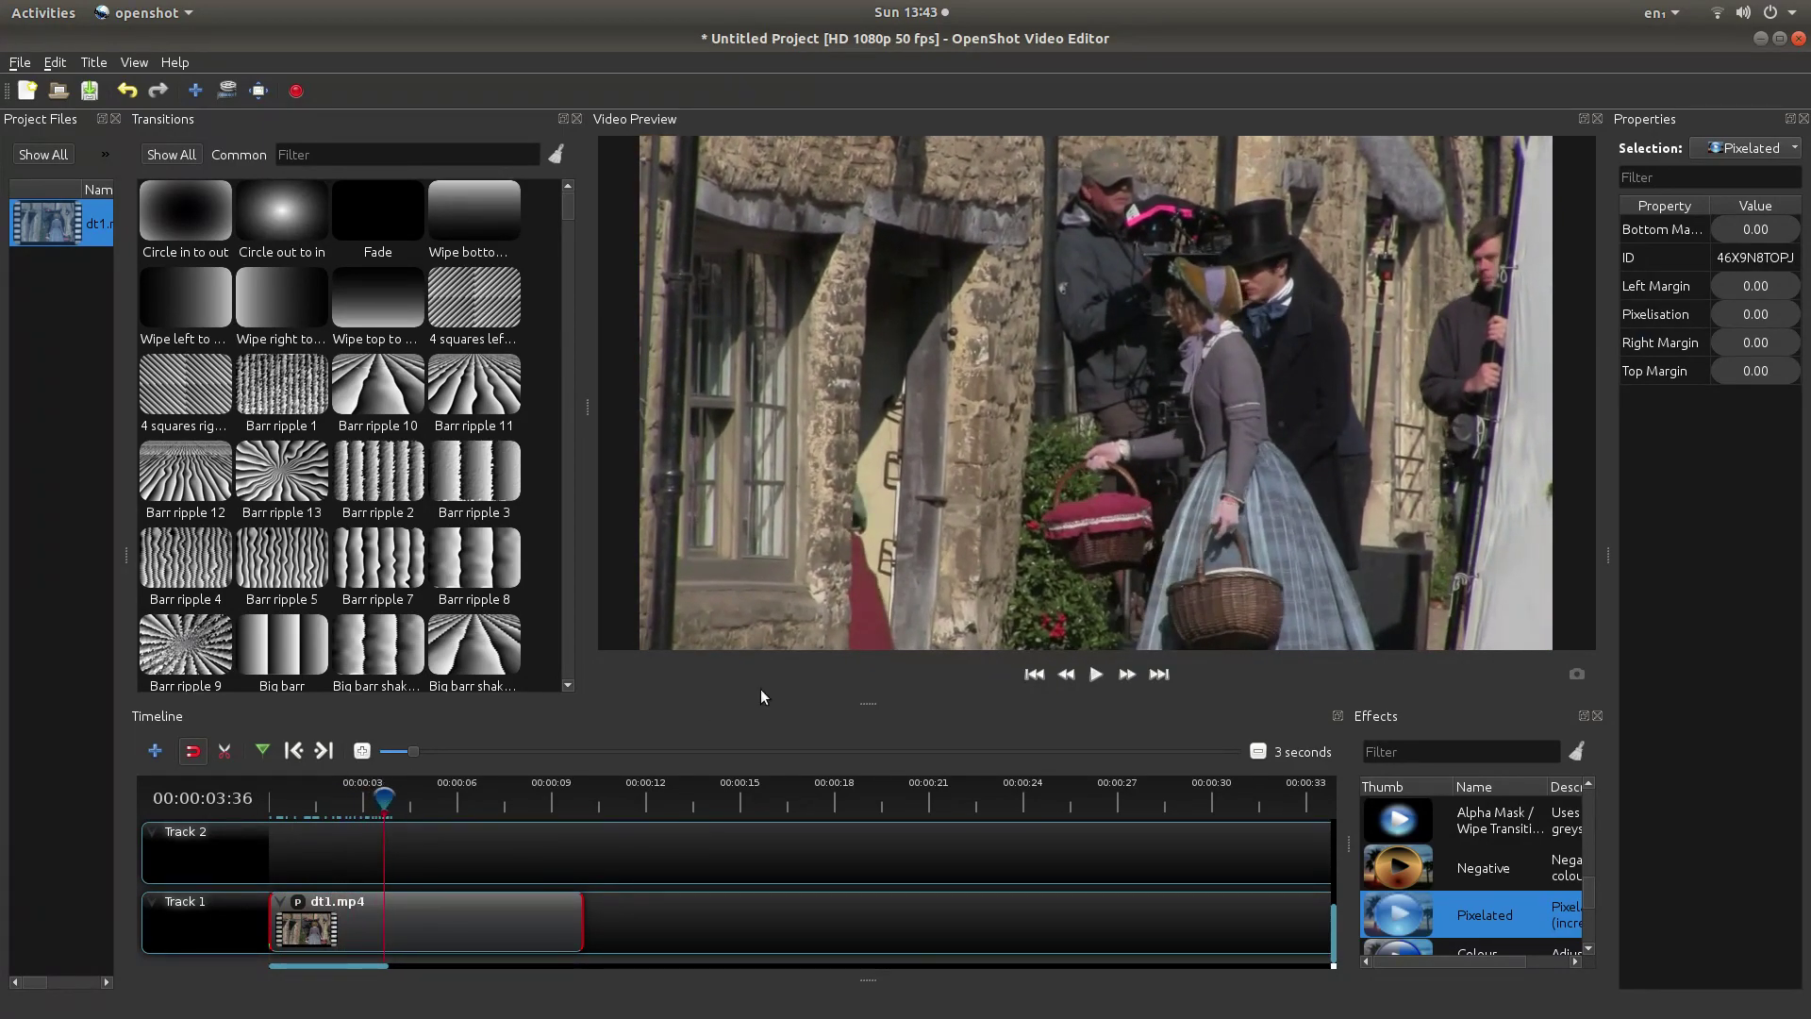
right_click(1751, 314)
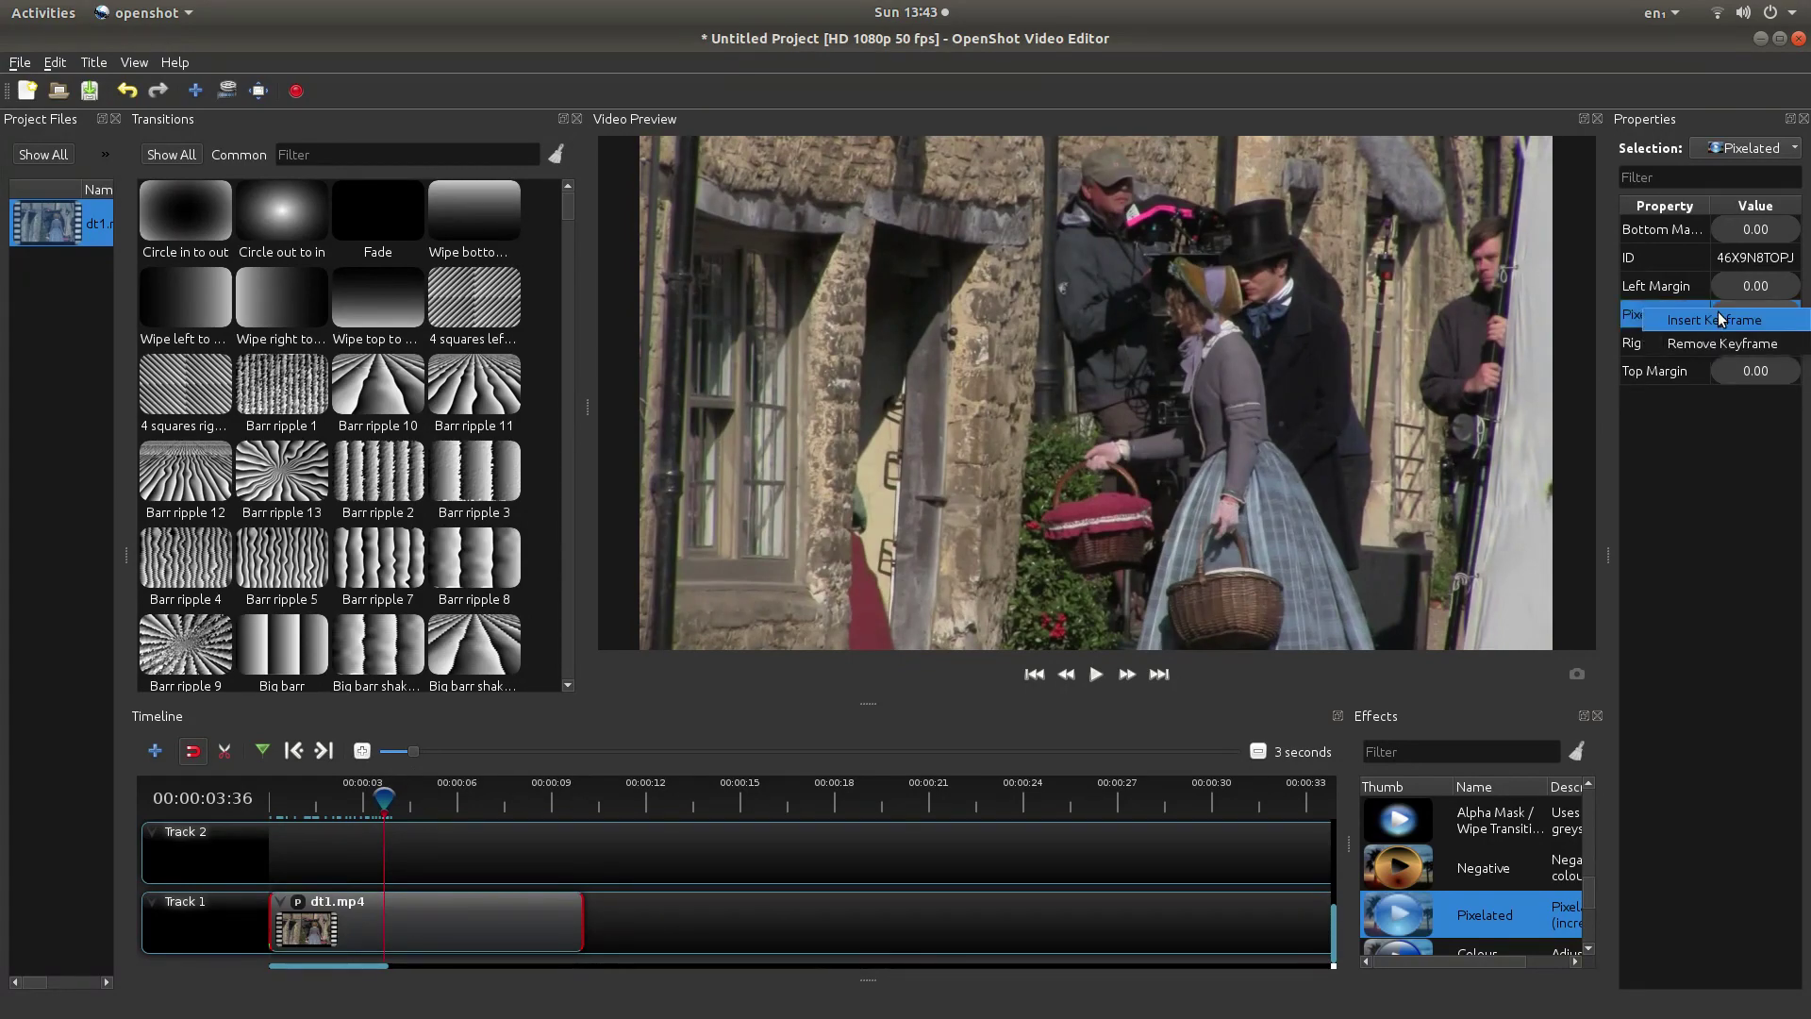
click(1719, 318)
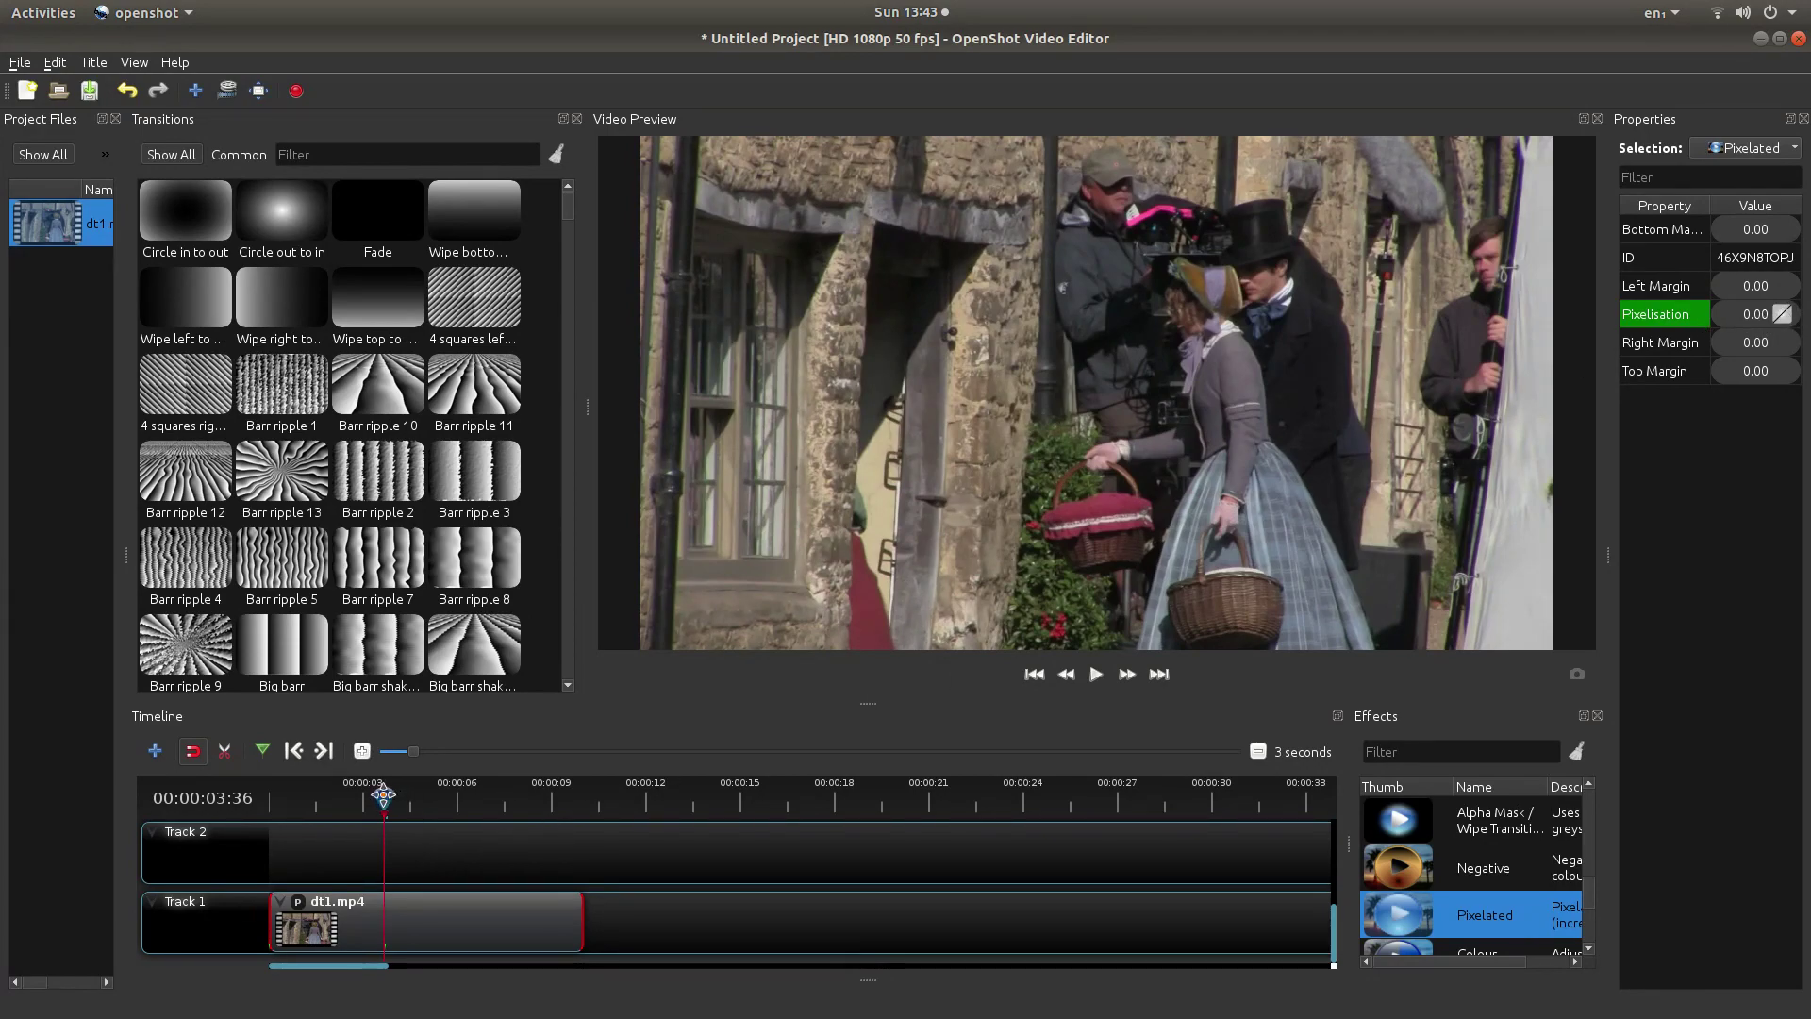
- At 00:00:07:08 raise Pixelisation to 0.93, then scrub back to check the ramp
drag(382, 795, 492, 795)
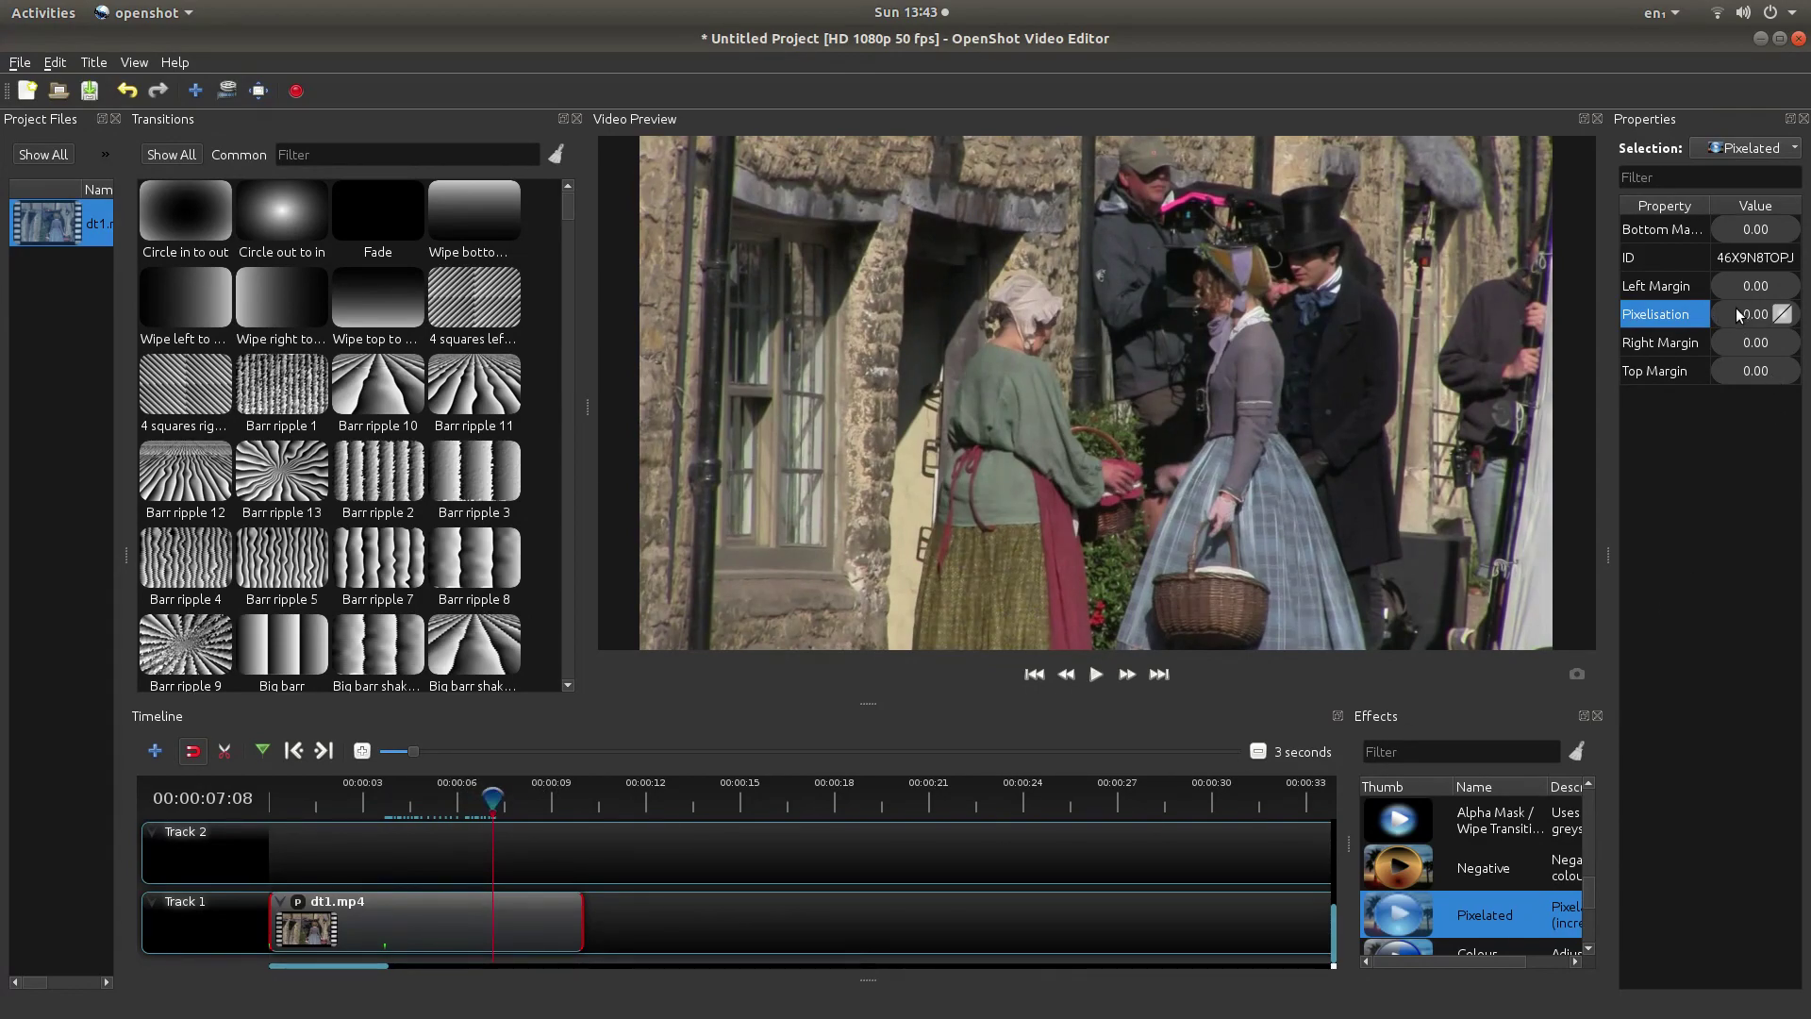
drag(1740, 315, 1796, 322)
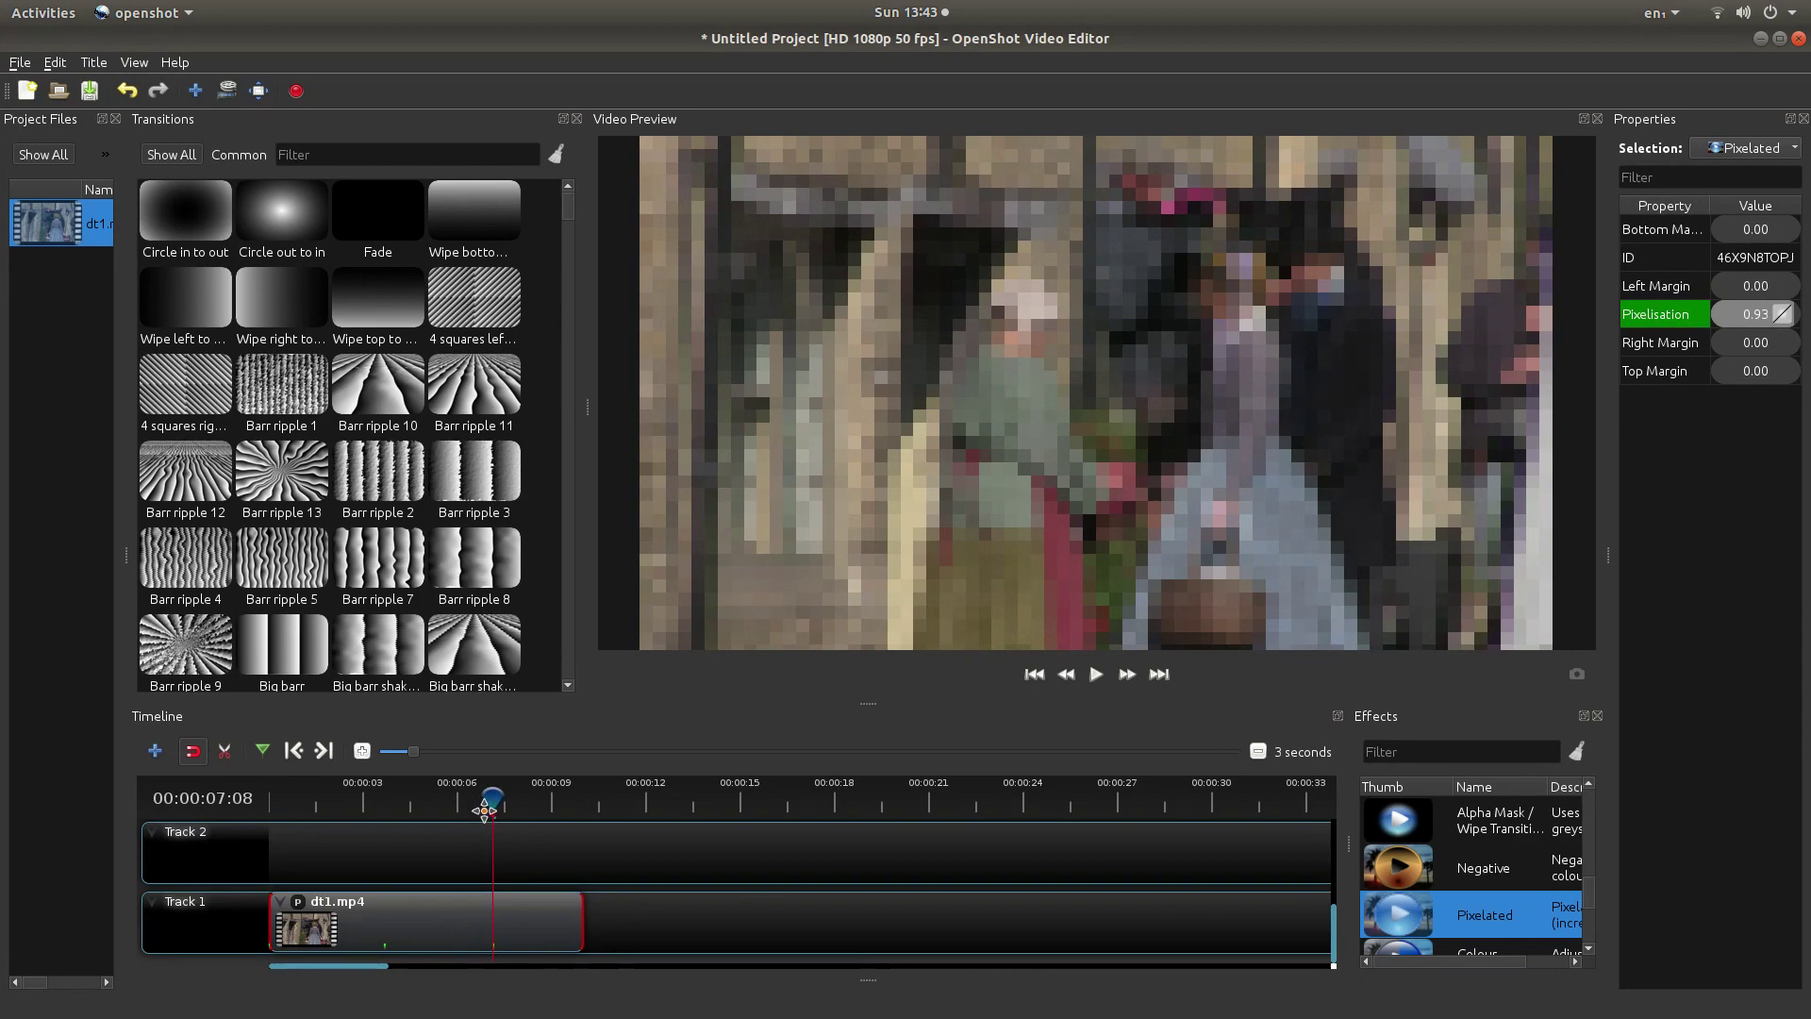
drag(484, 809, 455, 804)
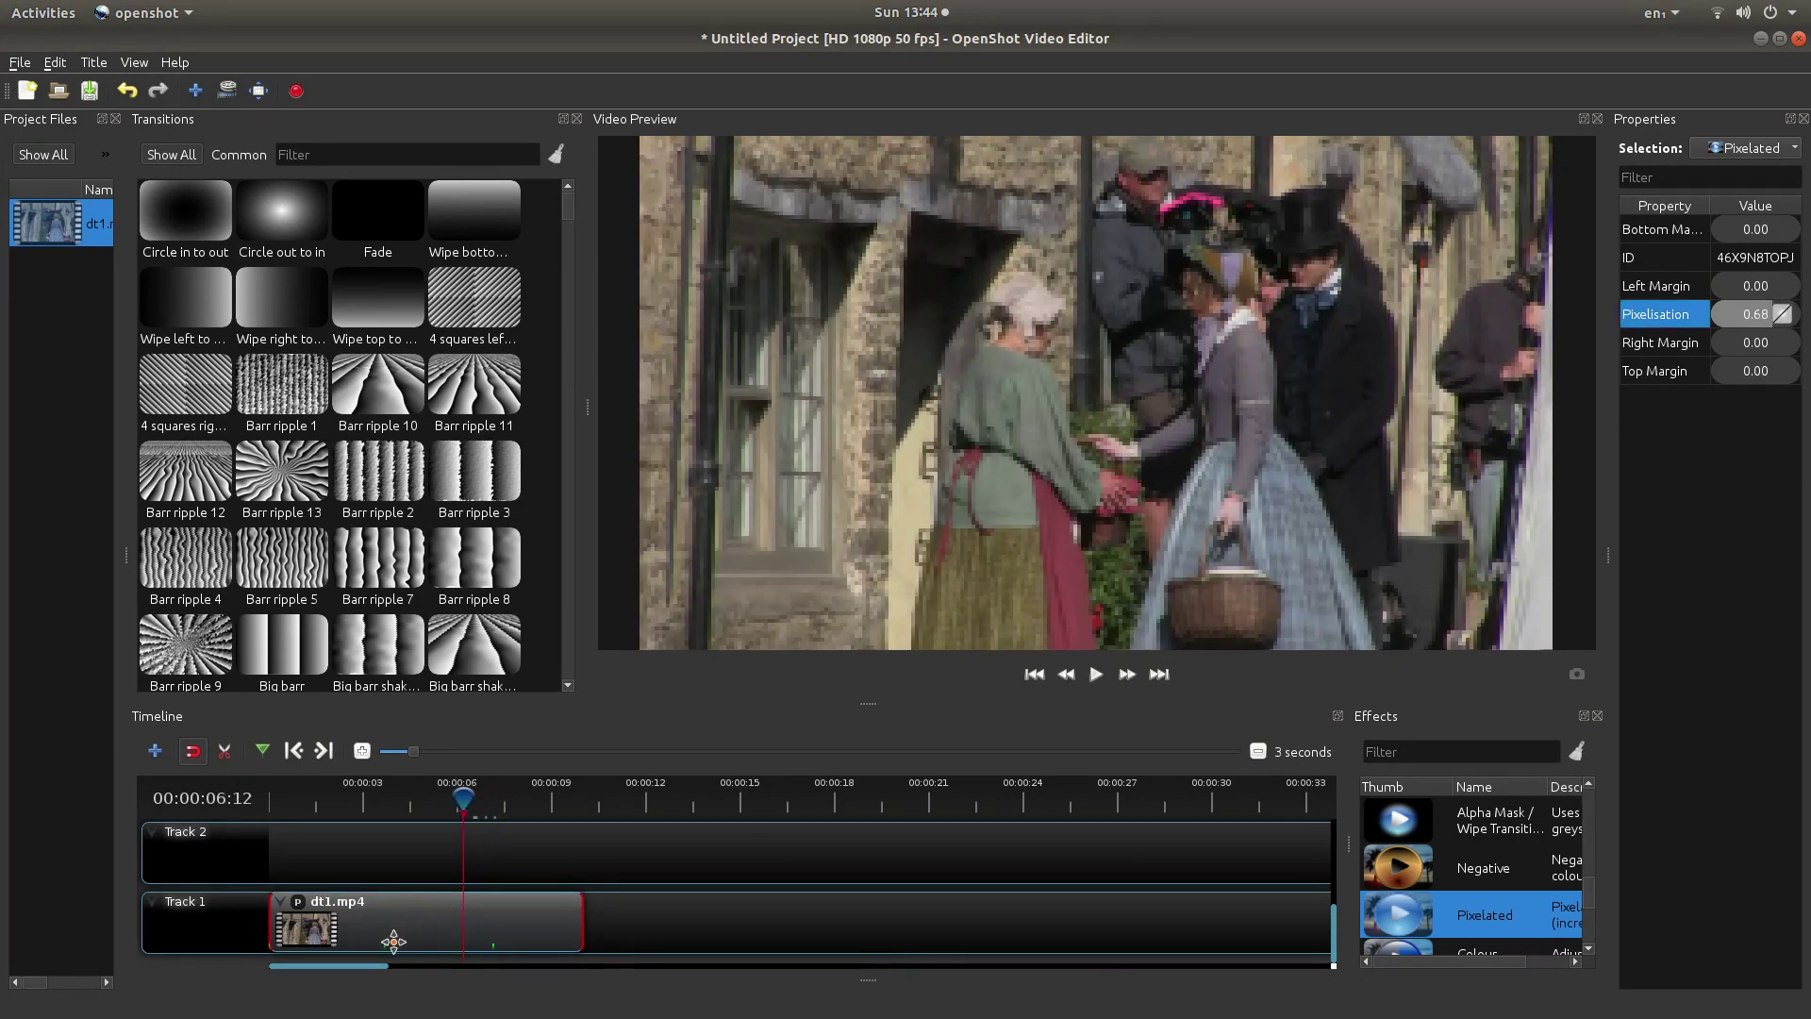
click(1034, 673)
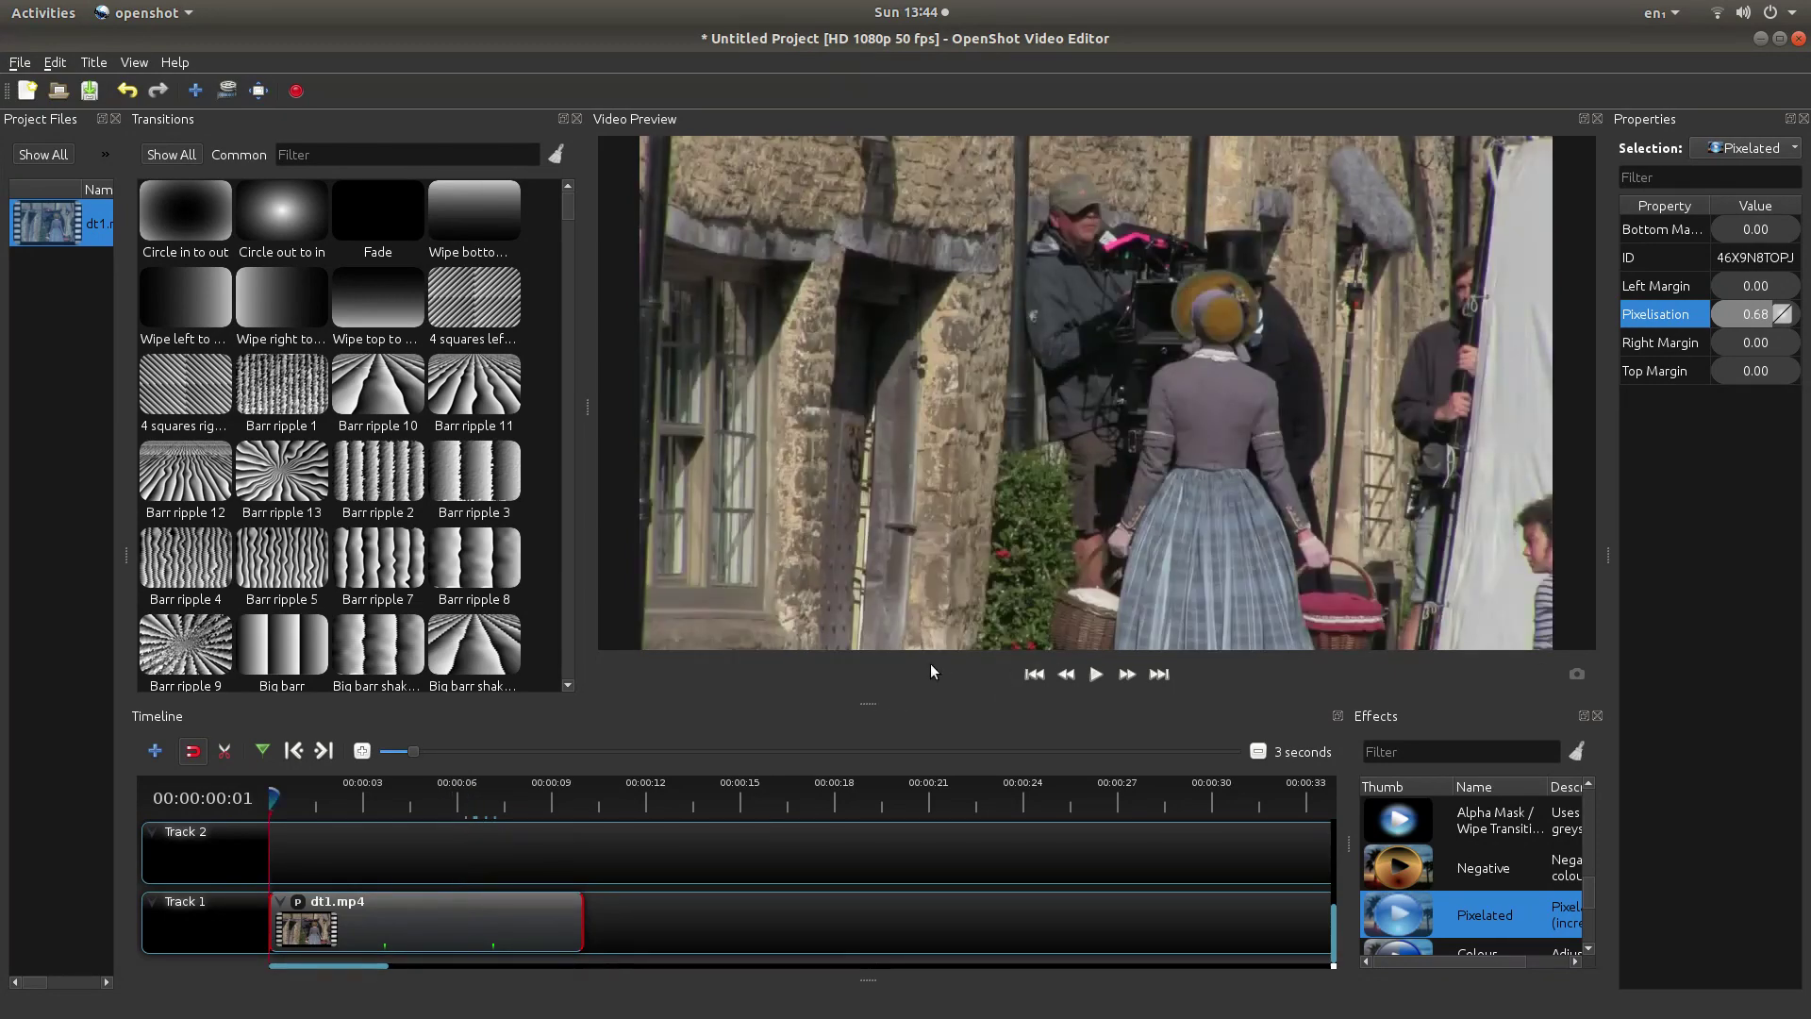
click(1100, 678)
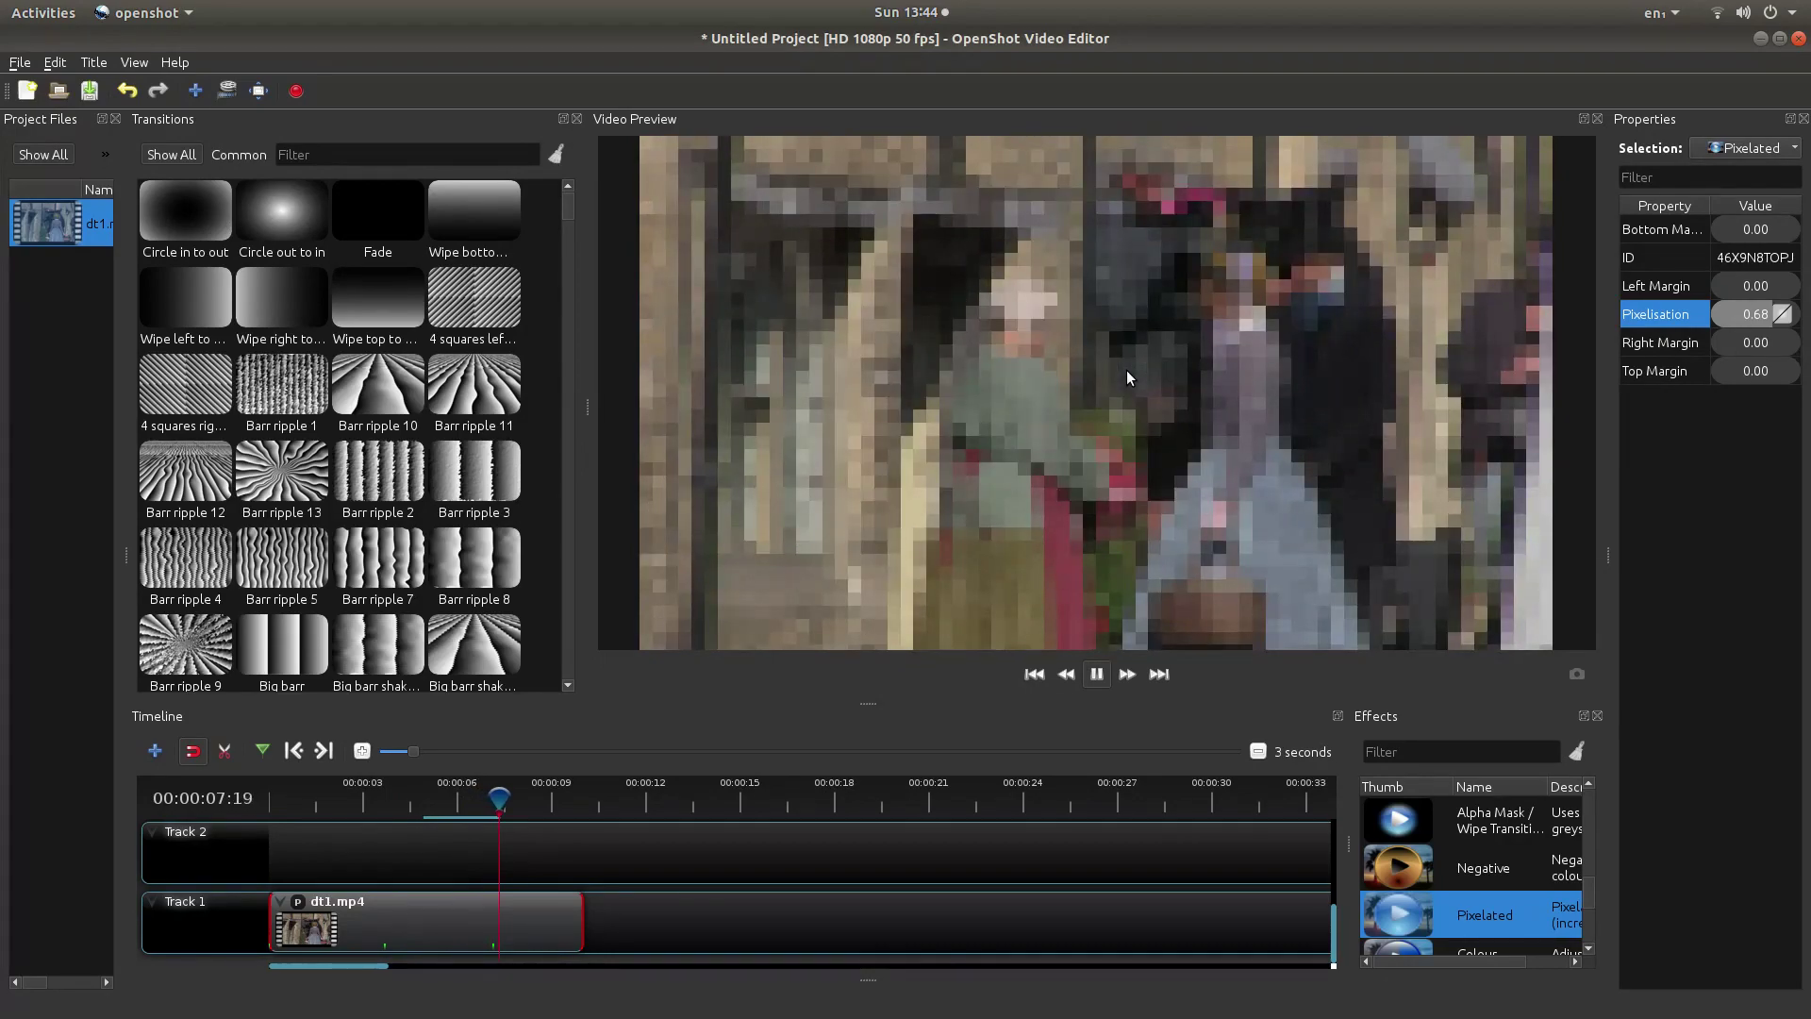
click(1096, 675)
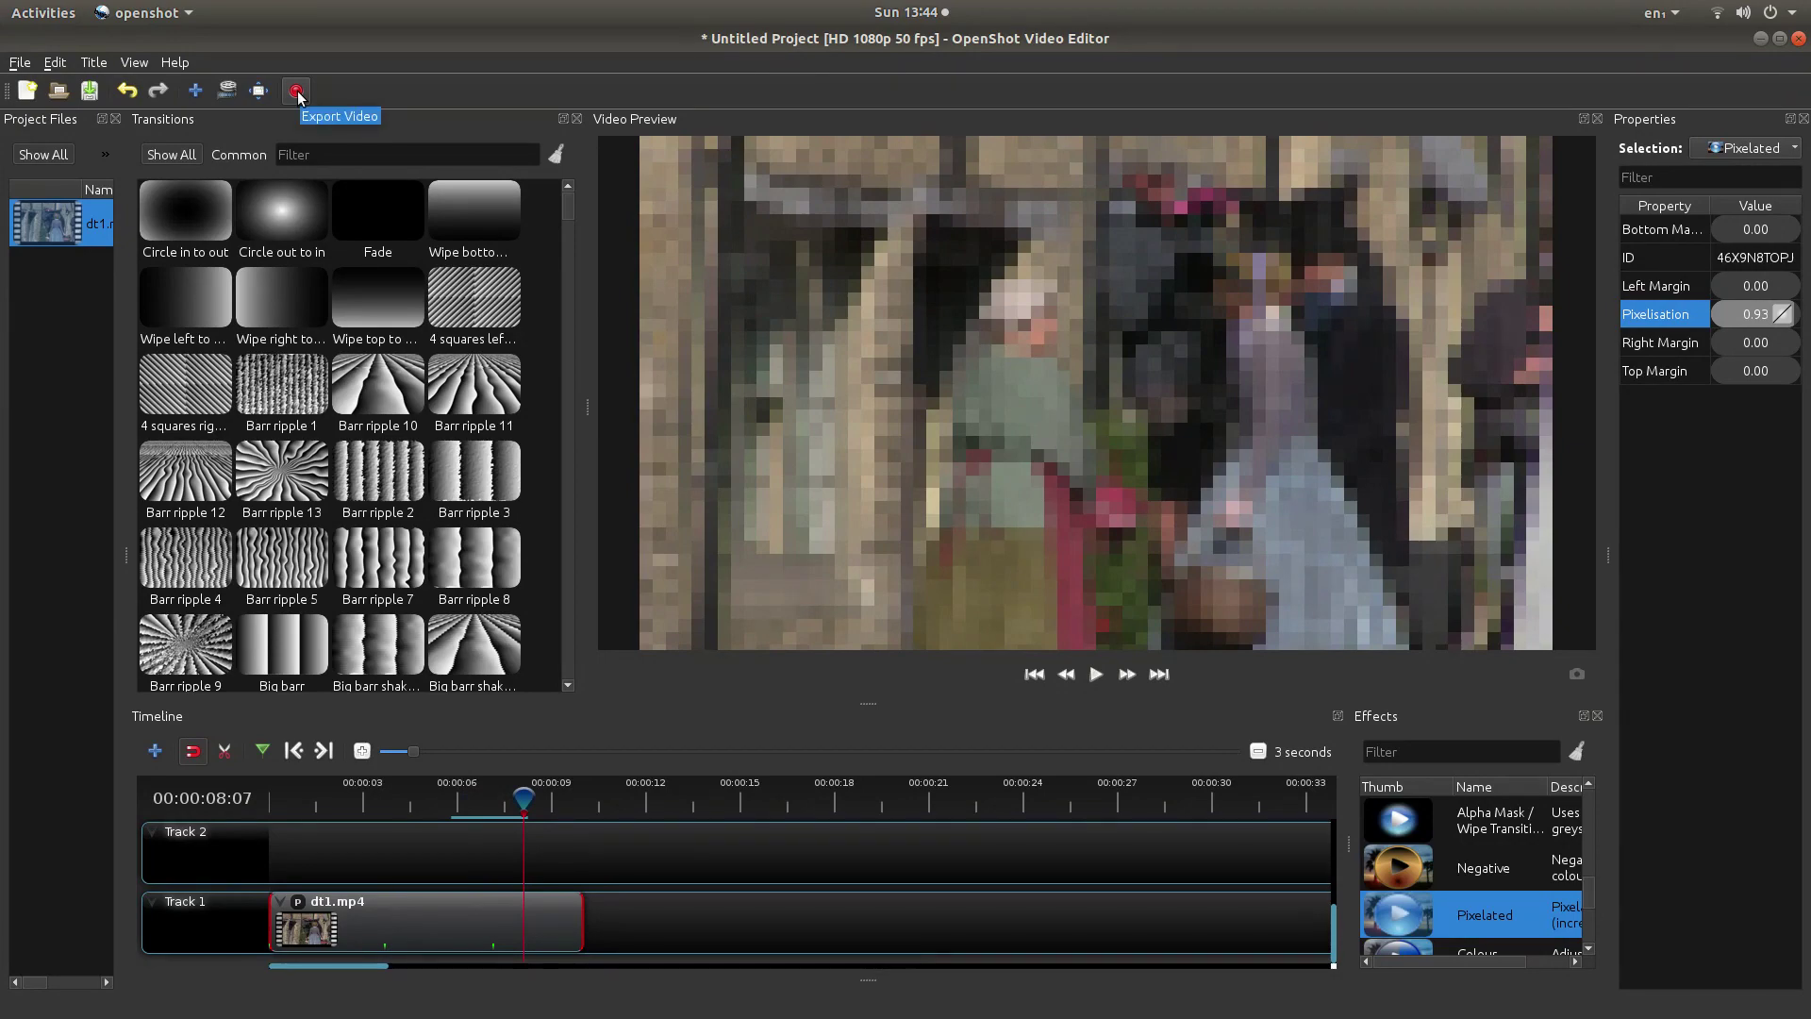
- Open the Export Video dialog and browse to the Desktop as the output folder
click(297, 91)
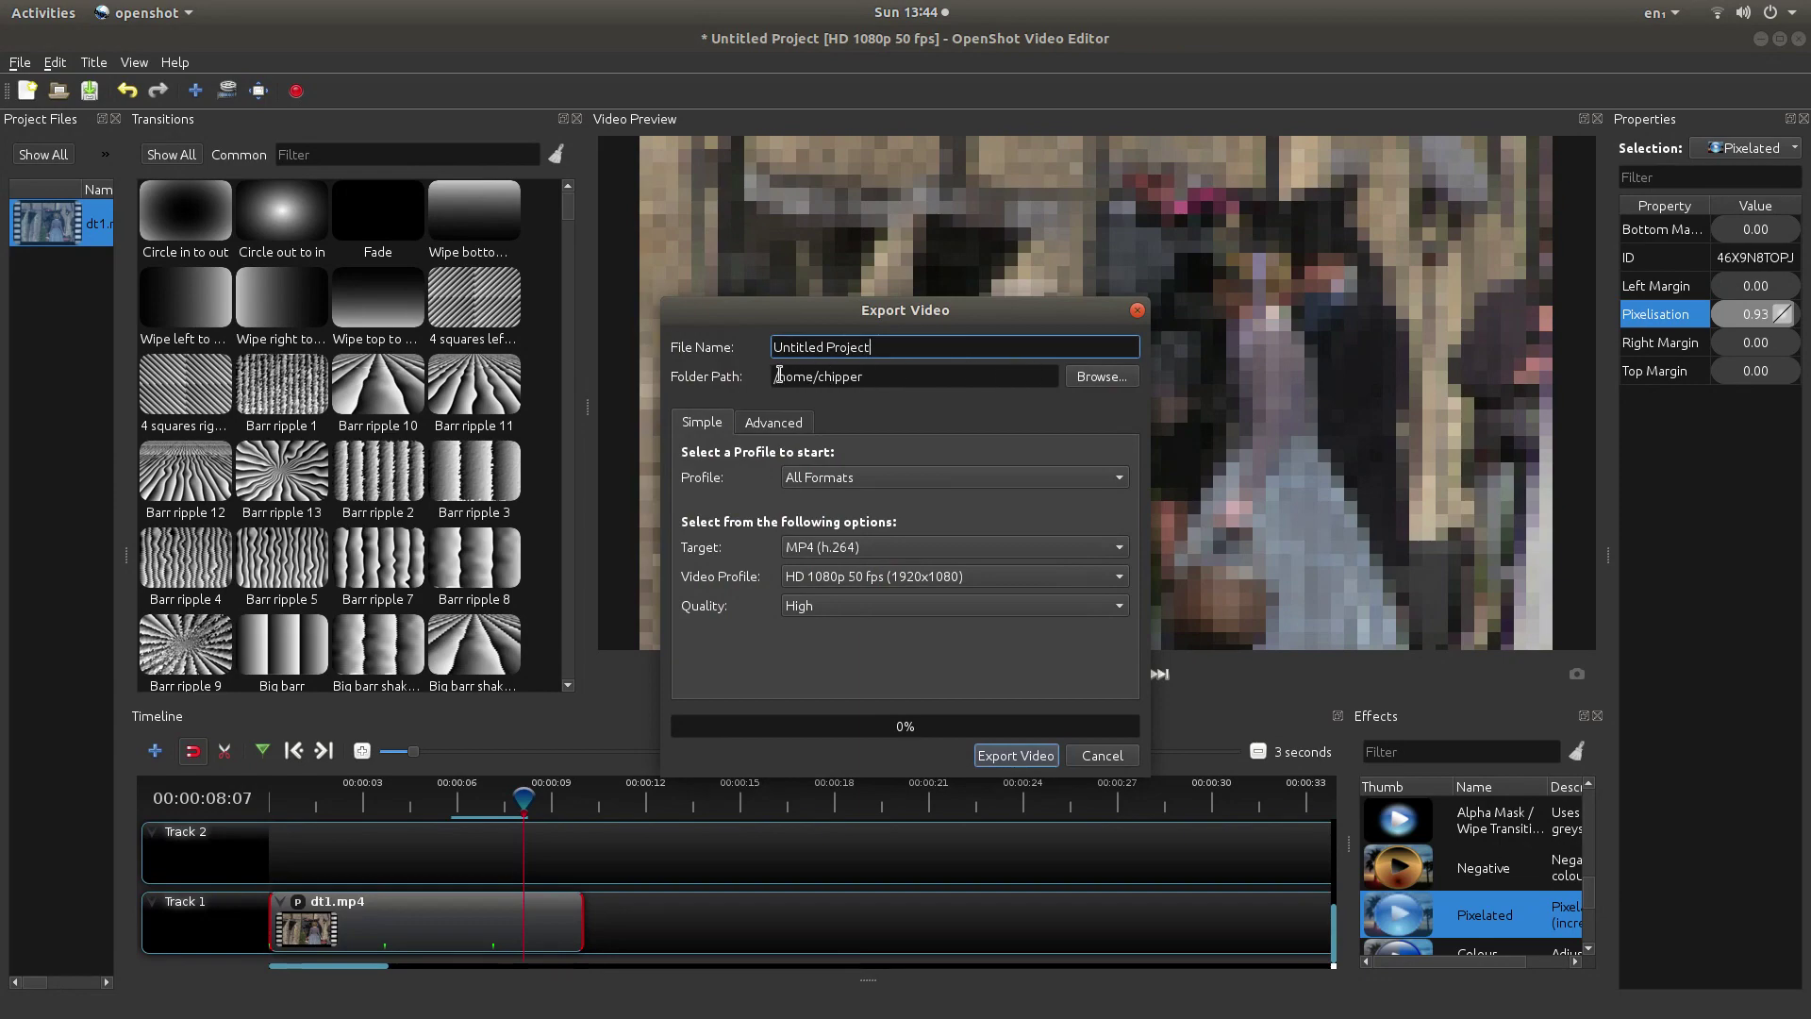
click(1101, 378)
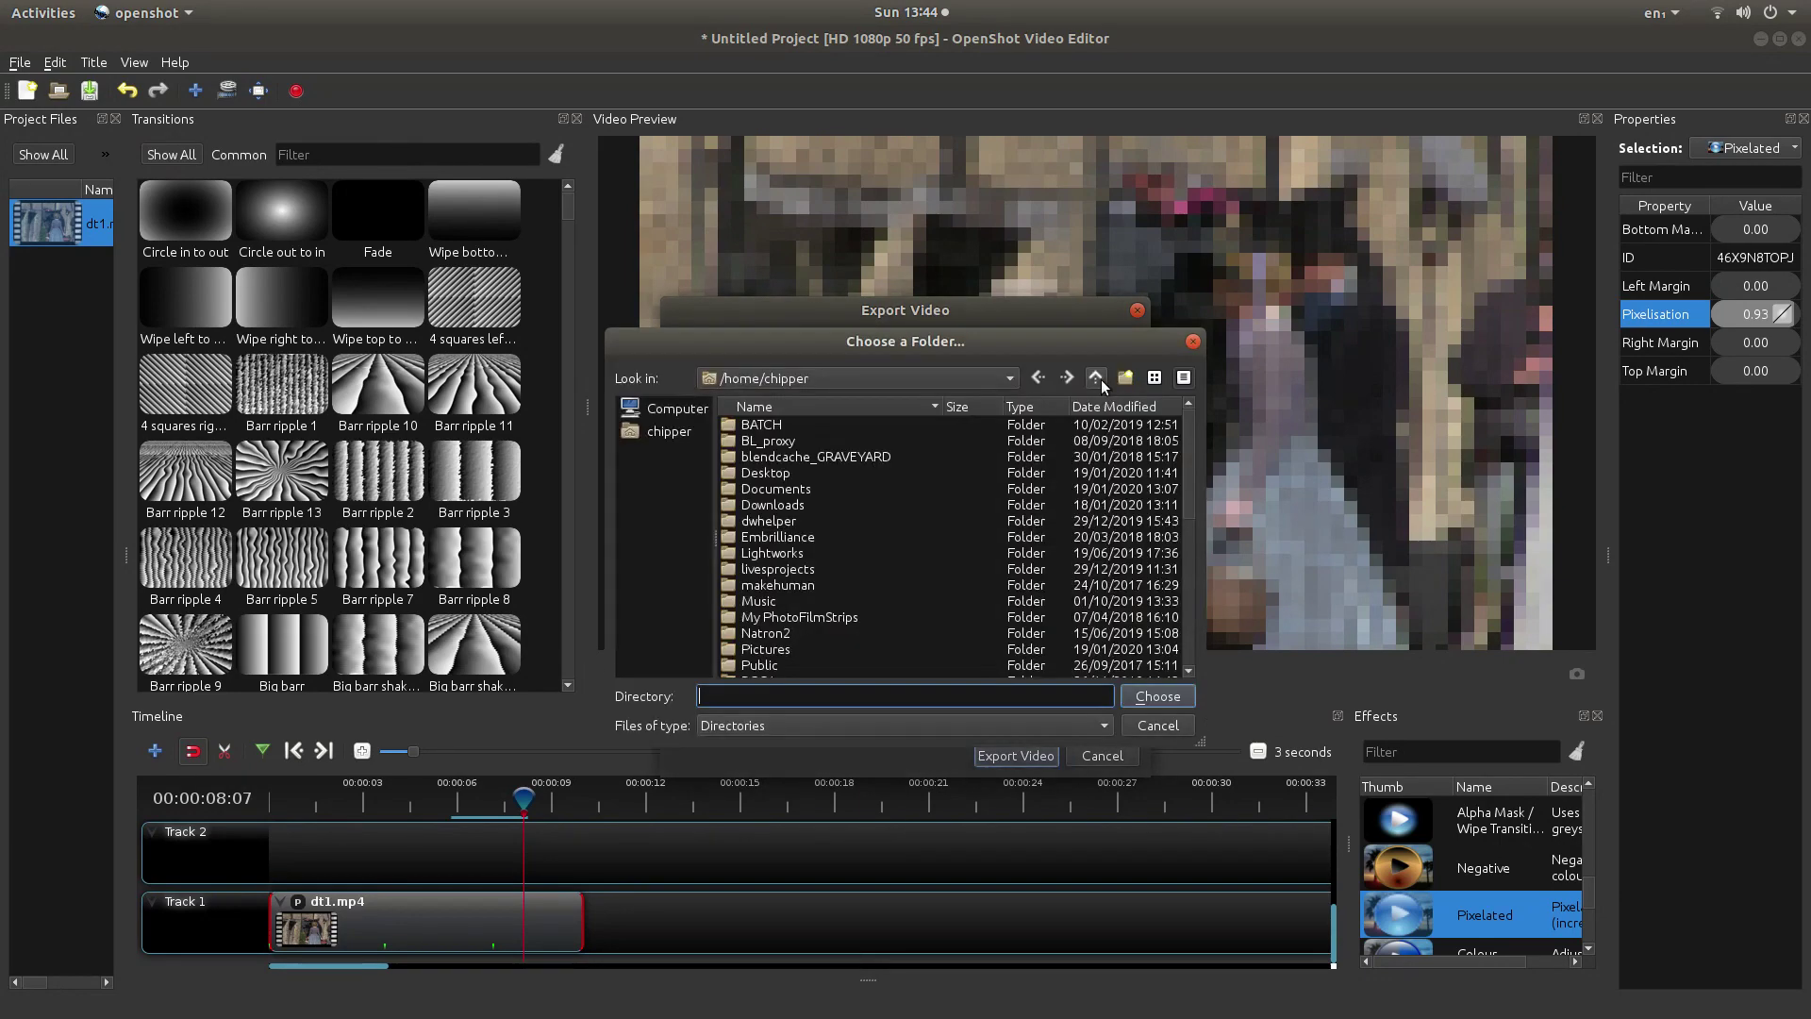
click(671, 432)
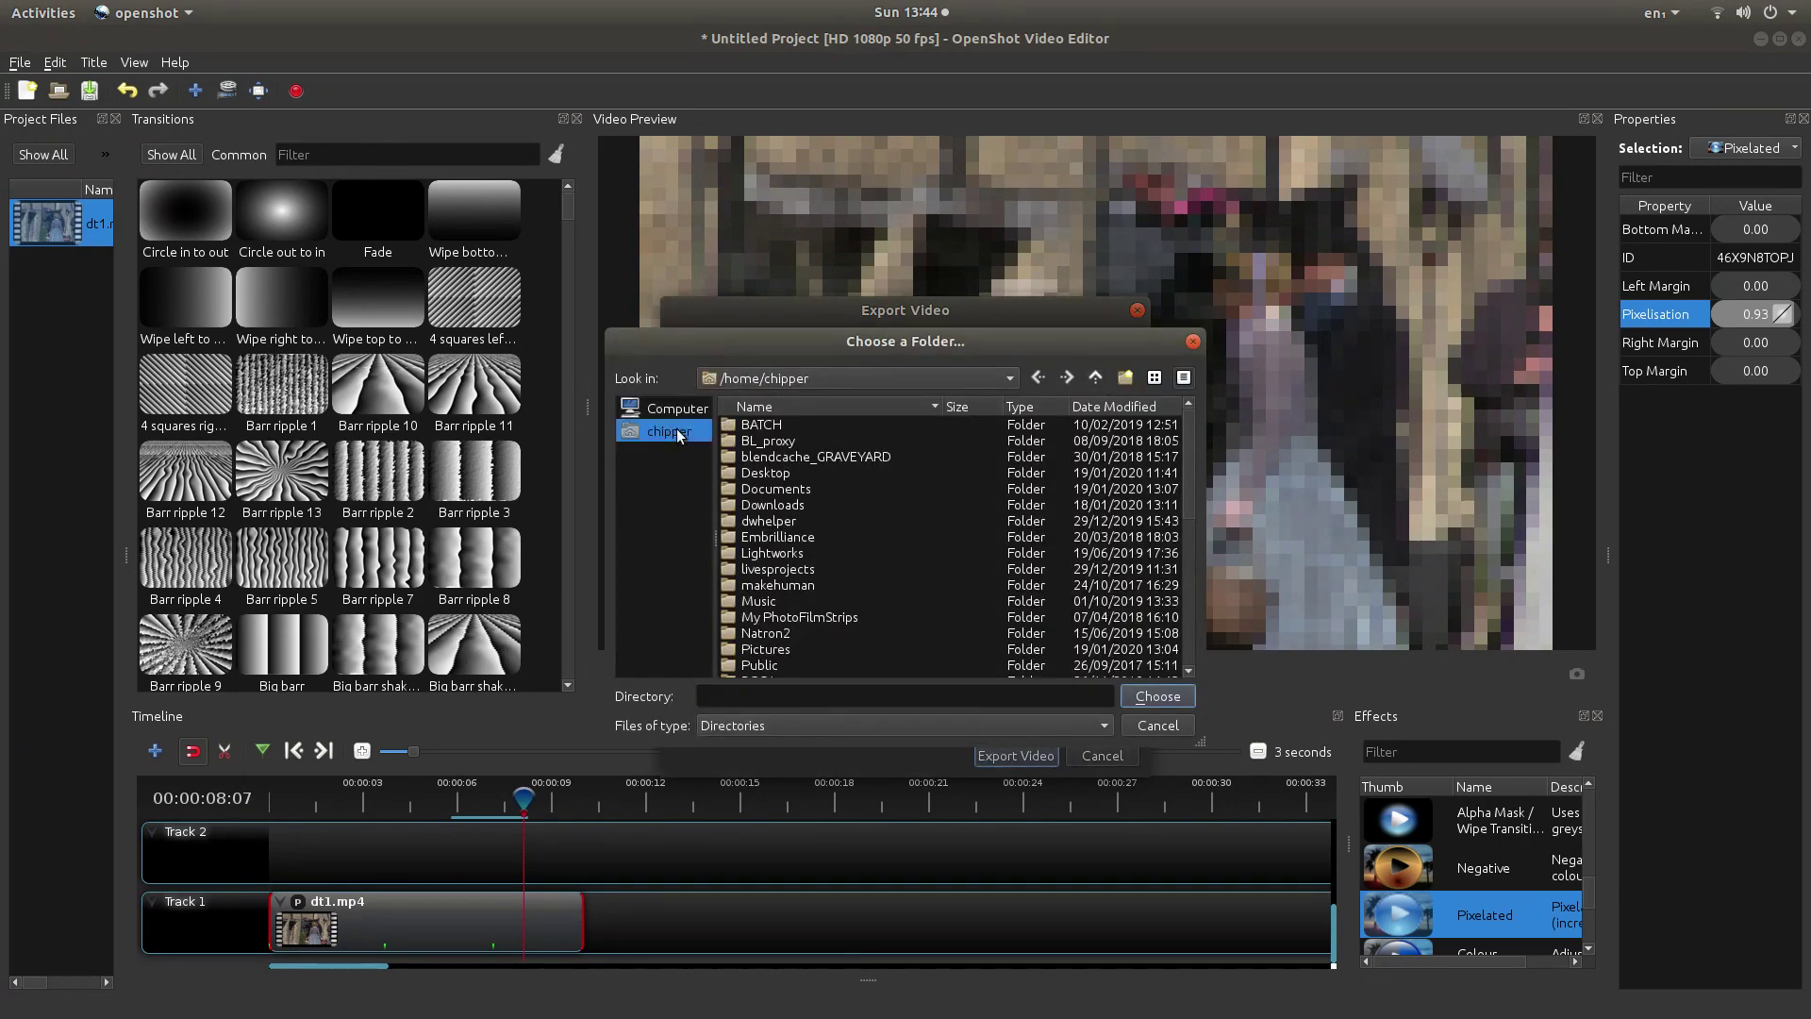
double_click(772, 466)
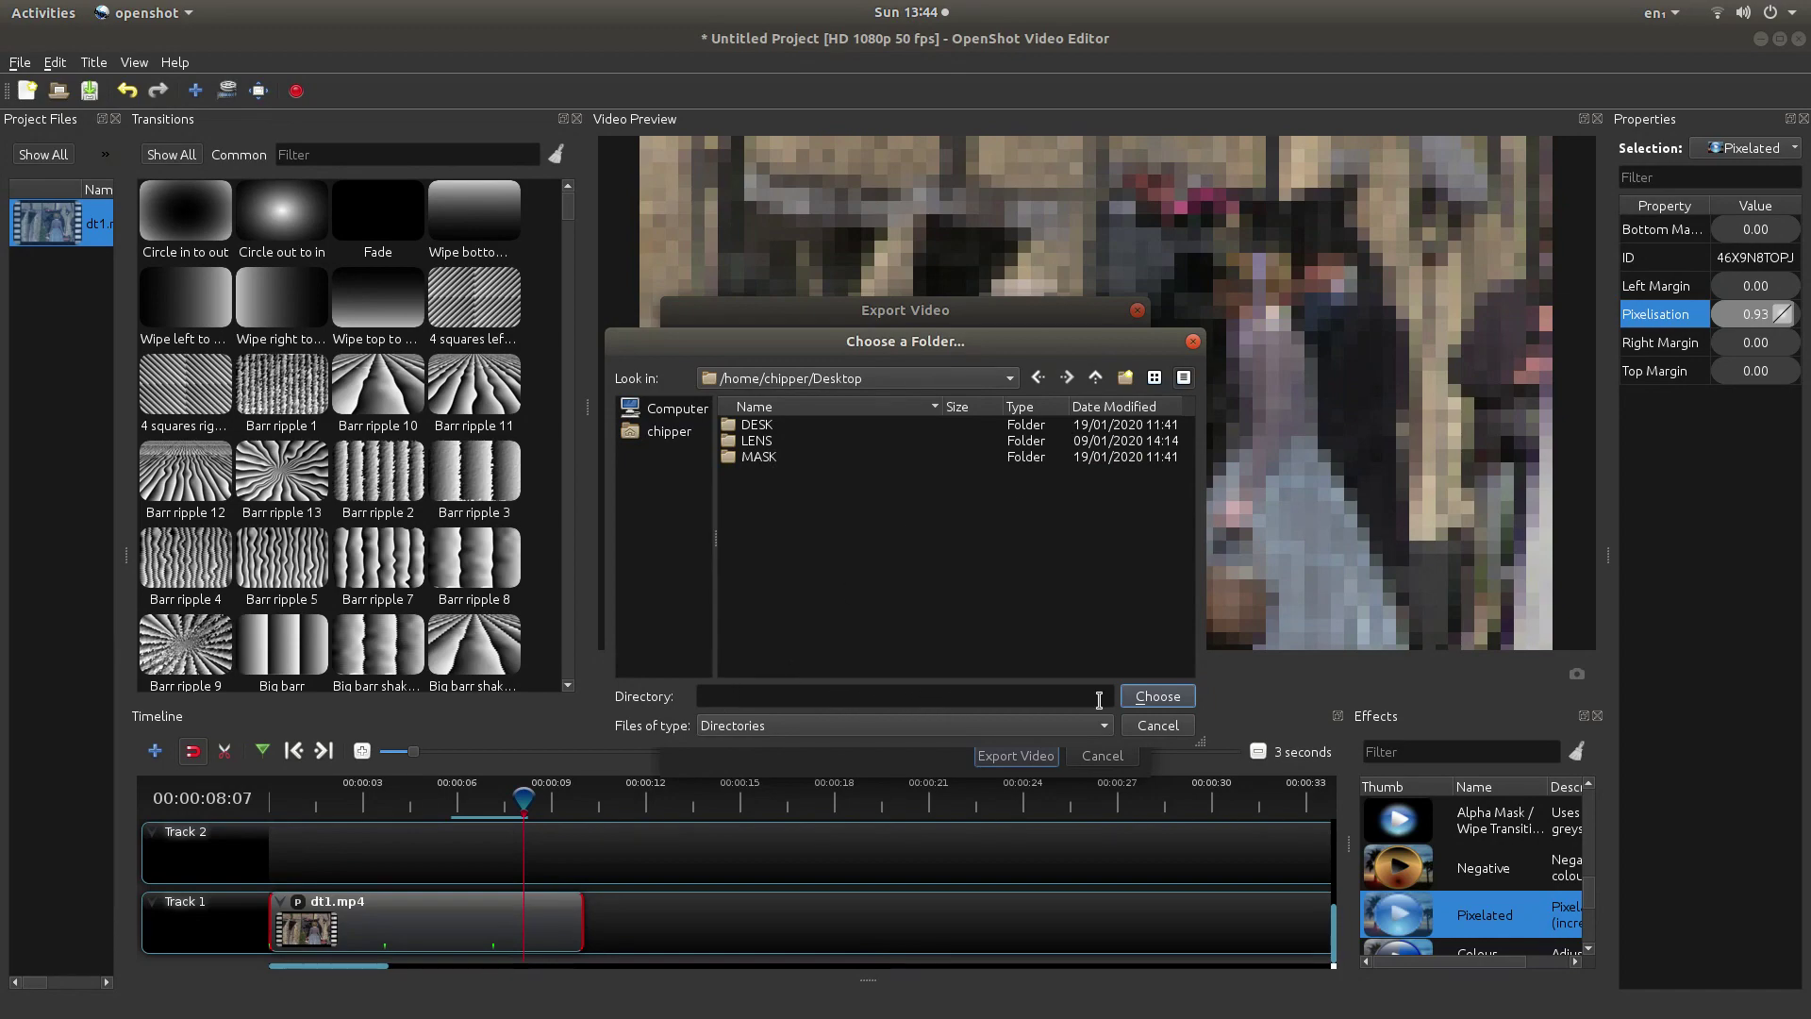
- Confirm the Desktop folder, rename the file to PIX, and export the MP4 video
click(1158, 697)
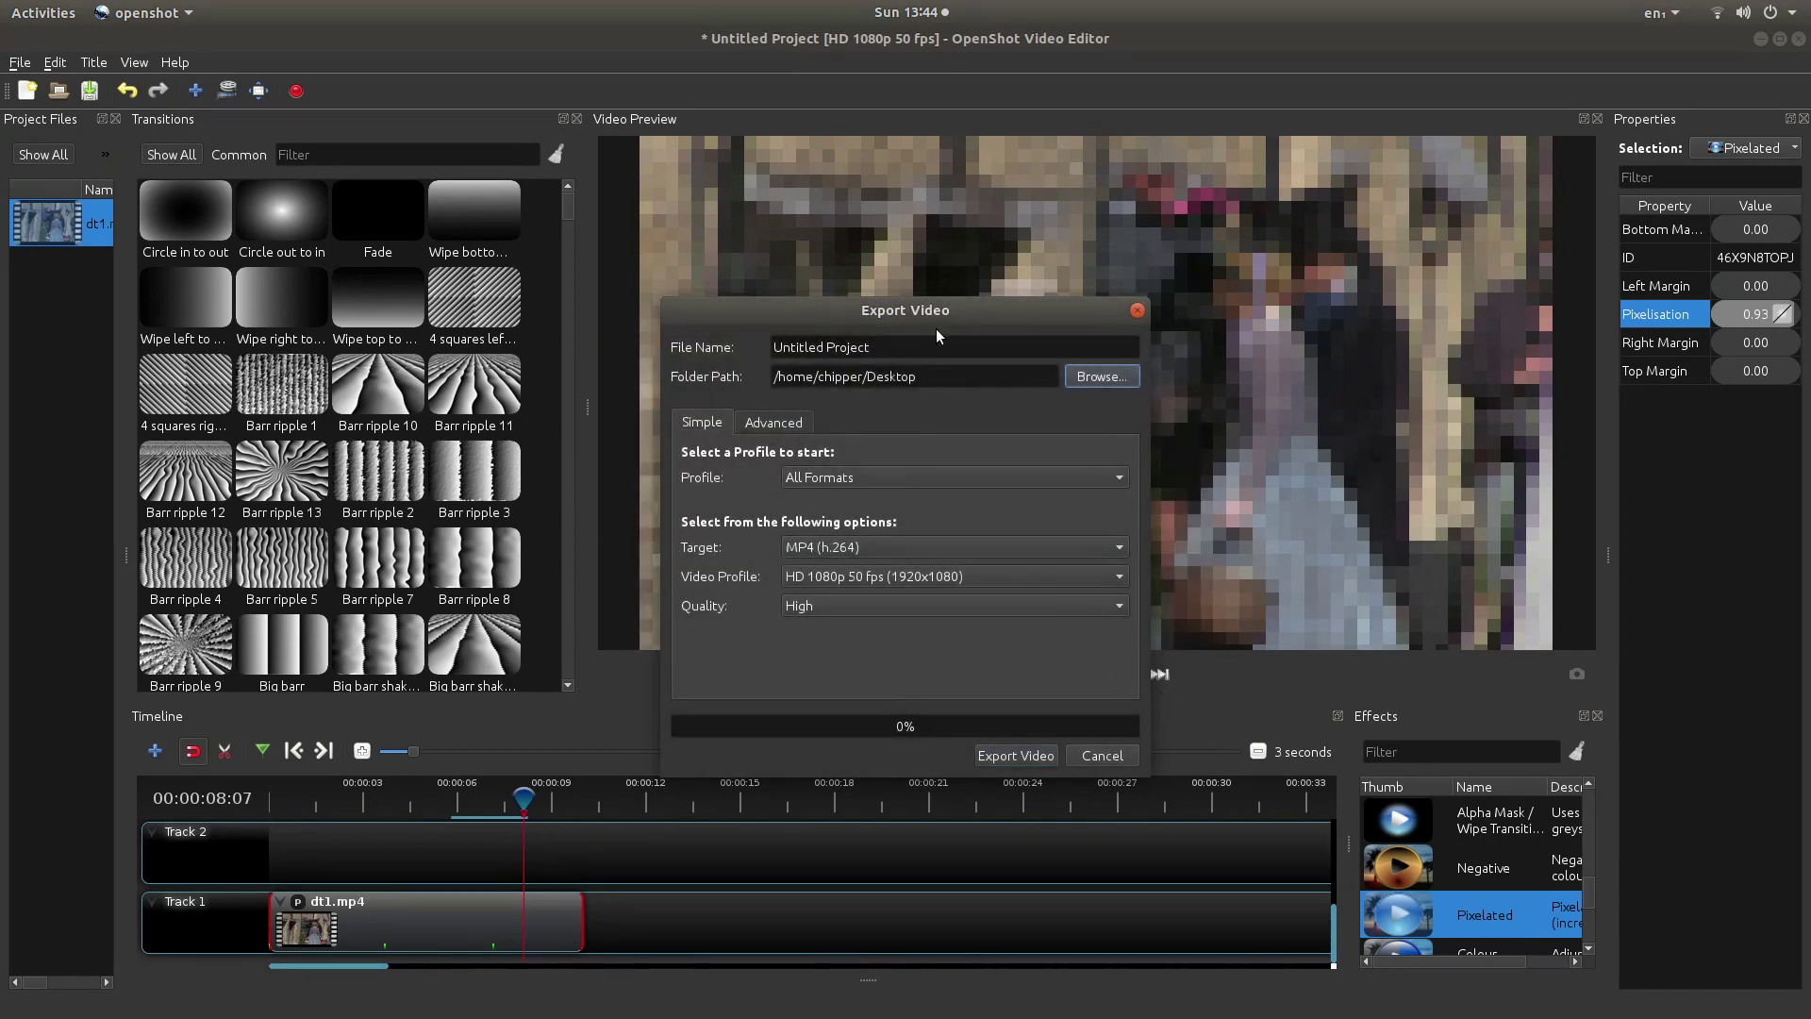
drag(886, 350, 771, 332)
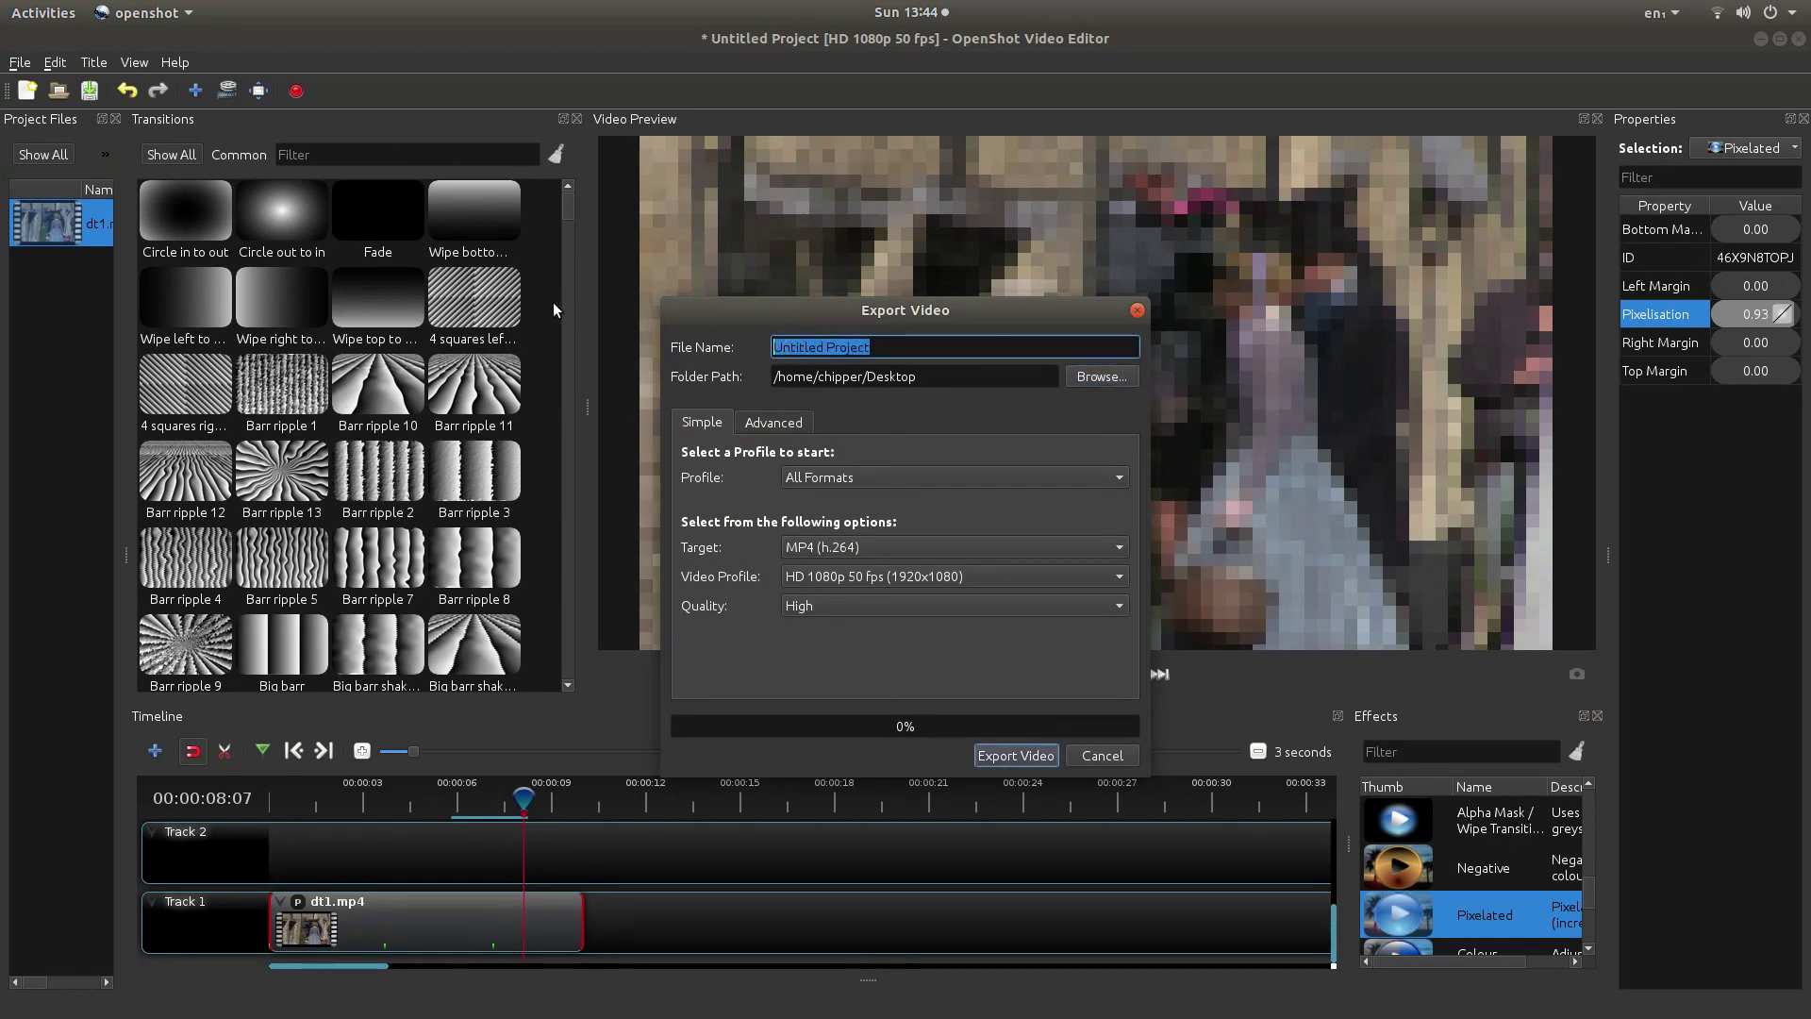
text(PIX)
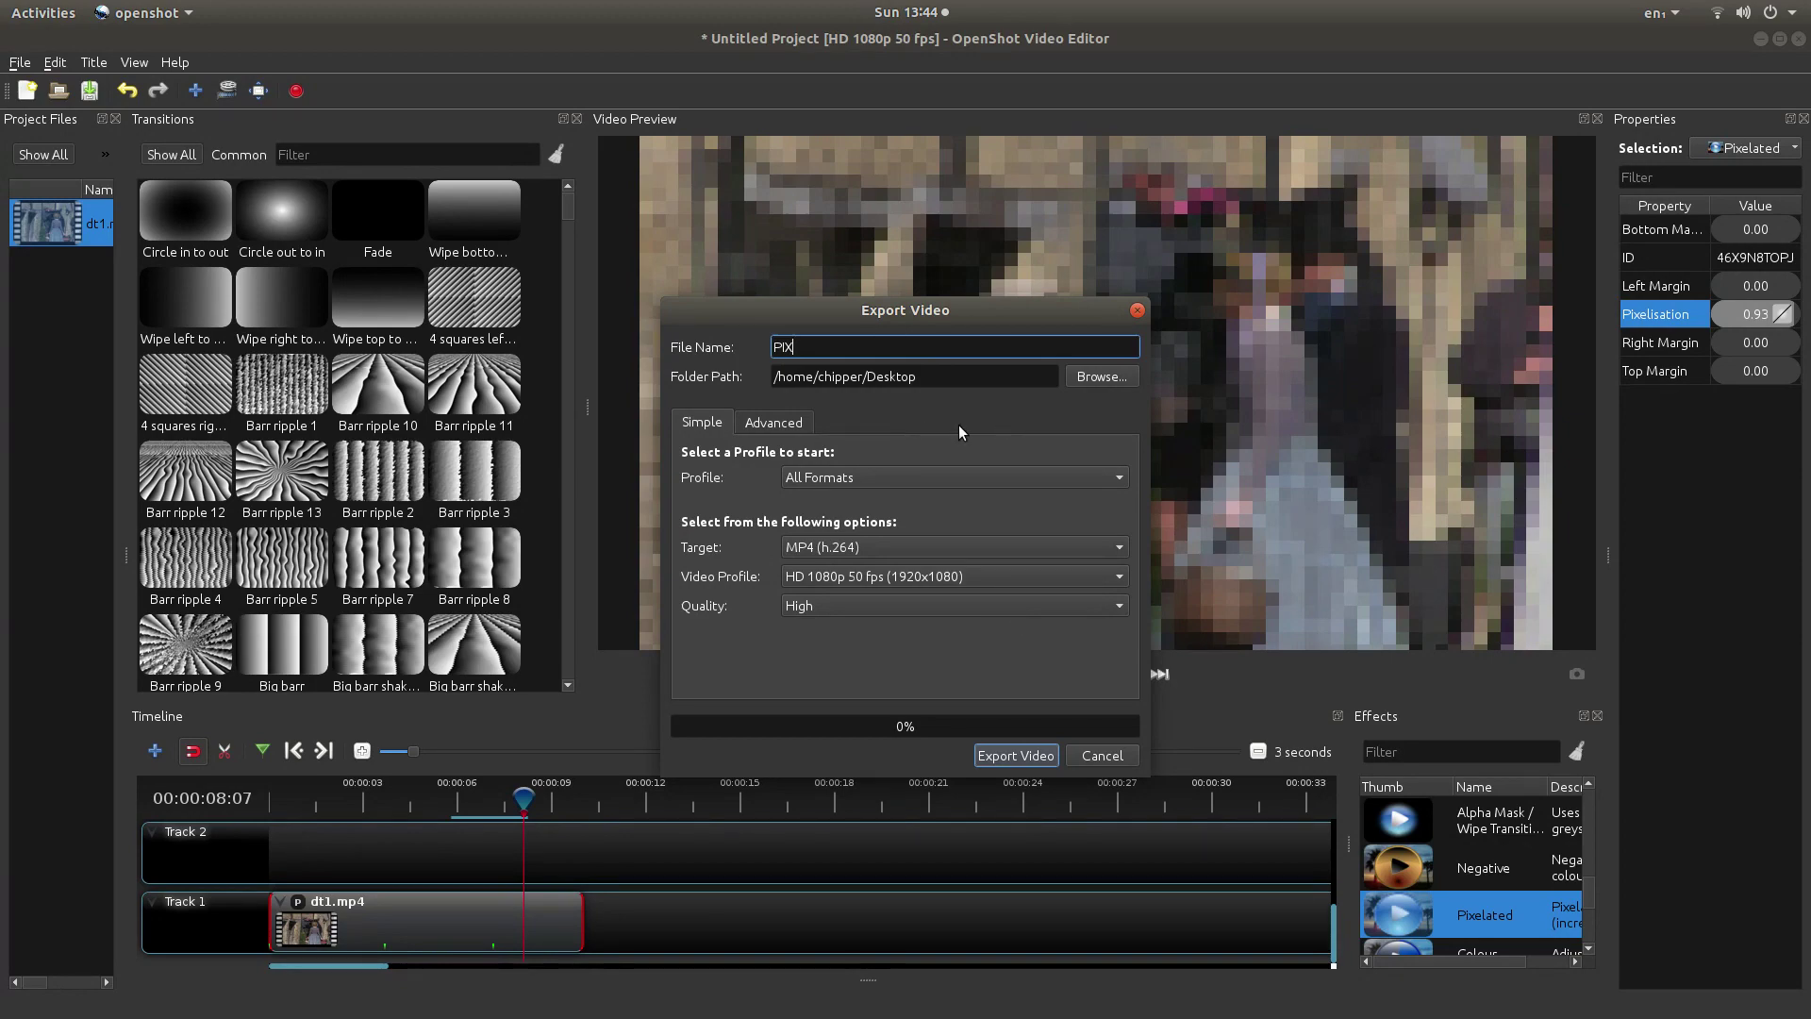
click(997, 755)
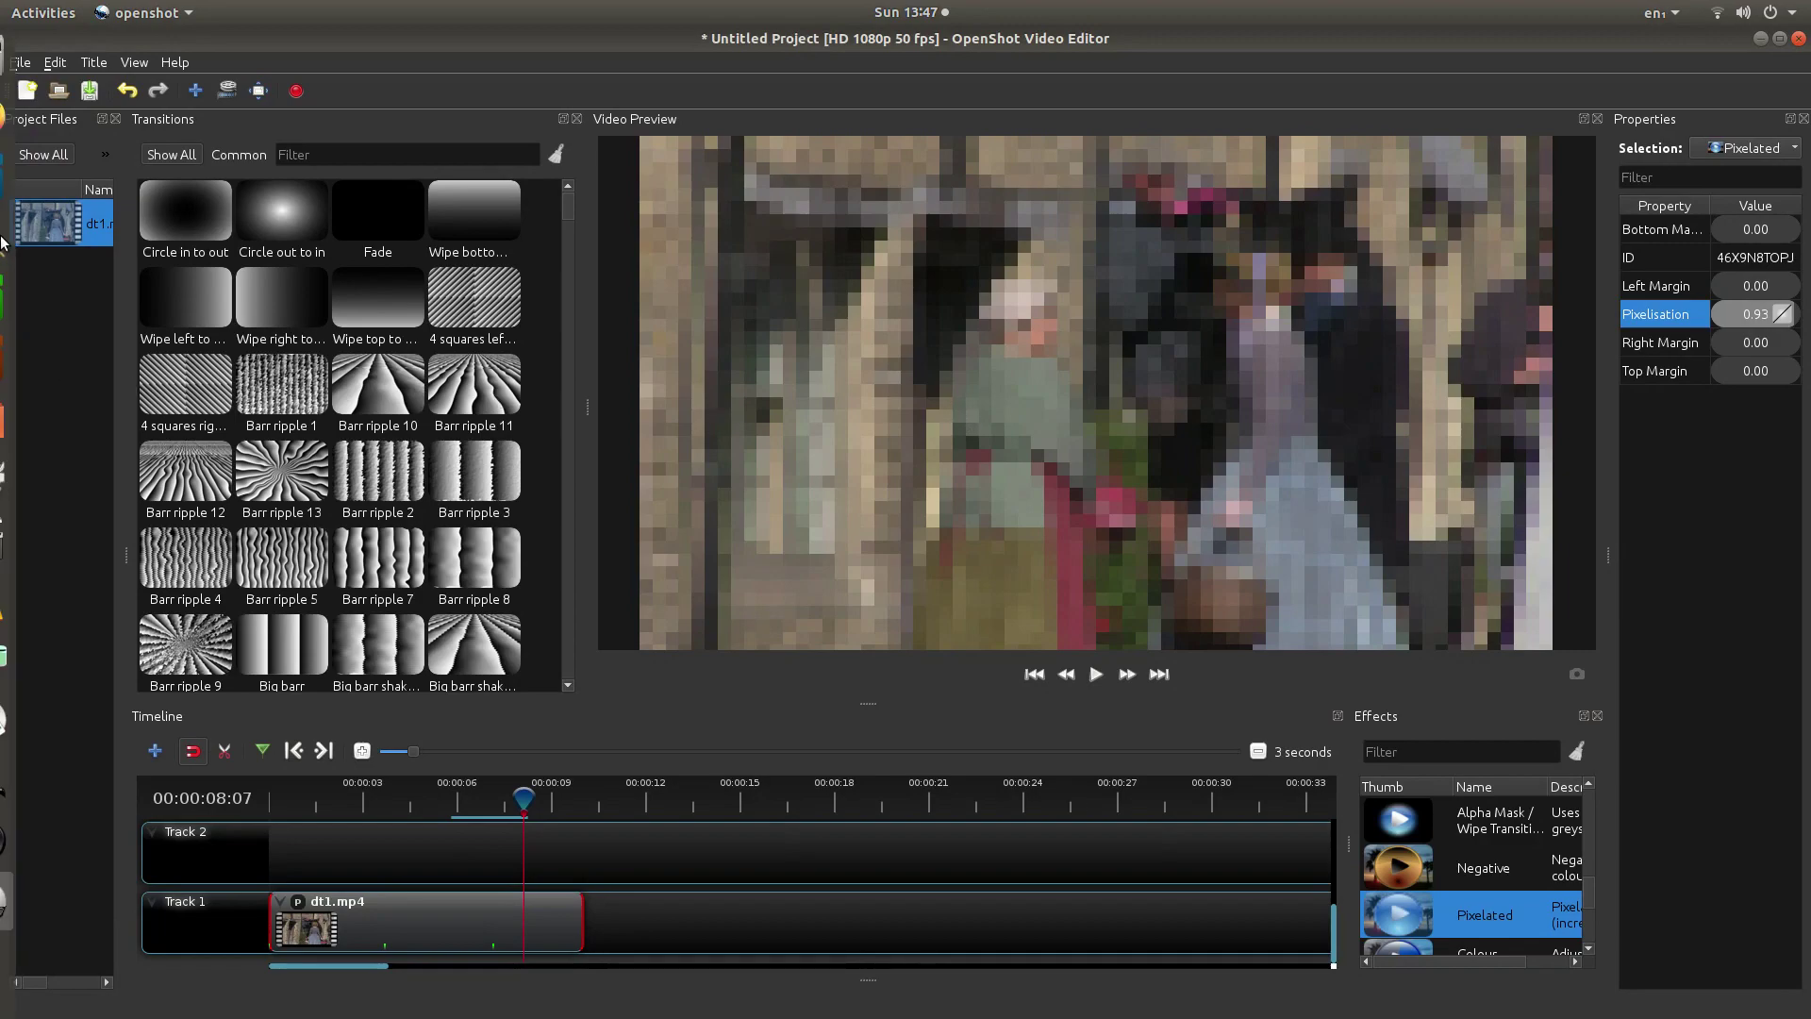
- Open PIX.mp4 from the Desktop in Files to play the exported video
click(31, 66)
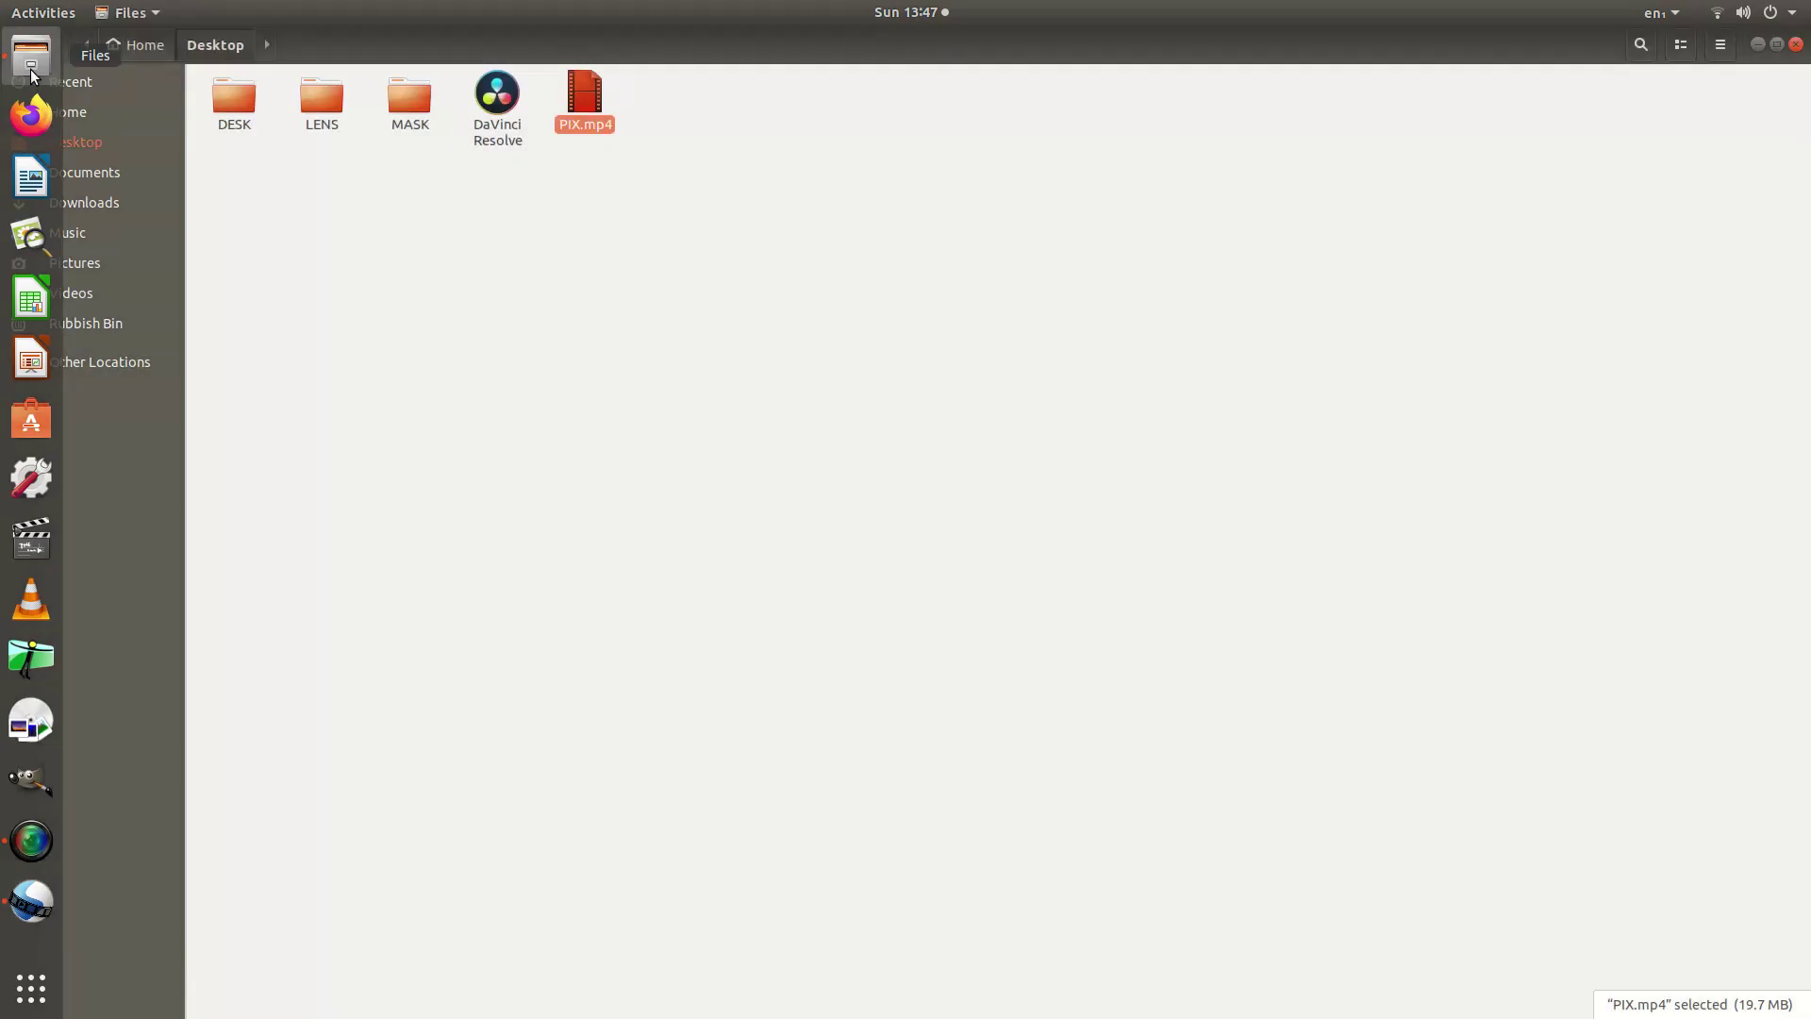
click(711, 241)
click(585, 104)
double_click(585, 104)
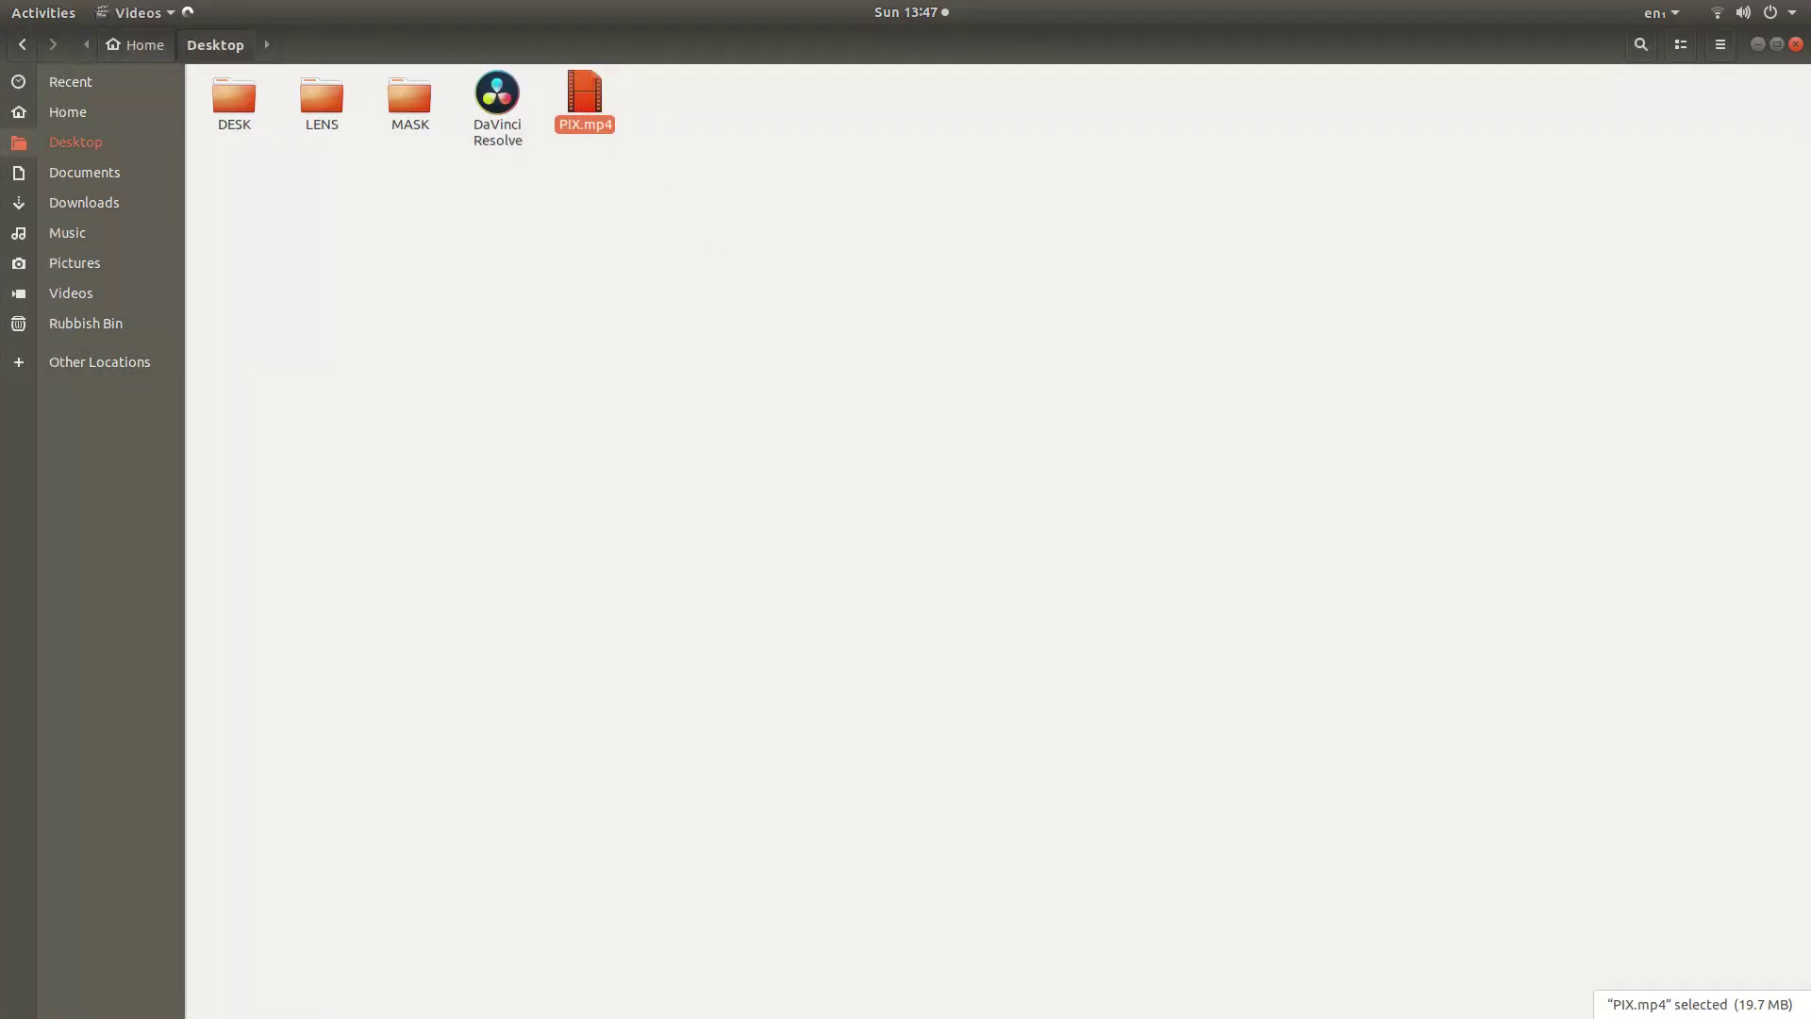